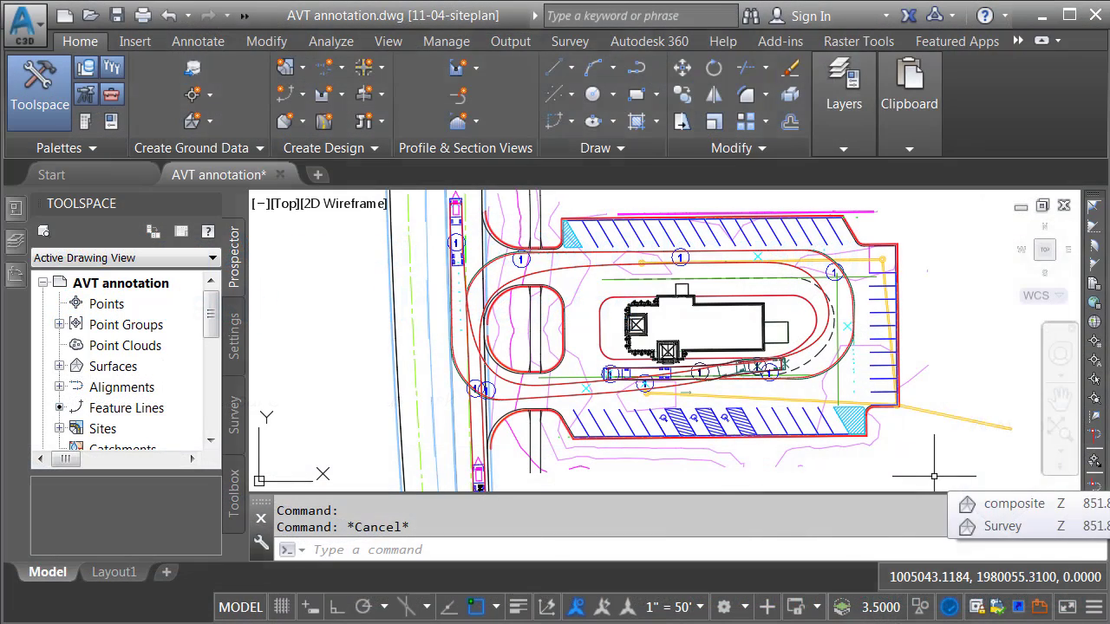
# - Pan and zoom across the site to bring the truck at the entrance into view
pyautogui.moveTo(933, 477)
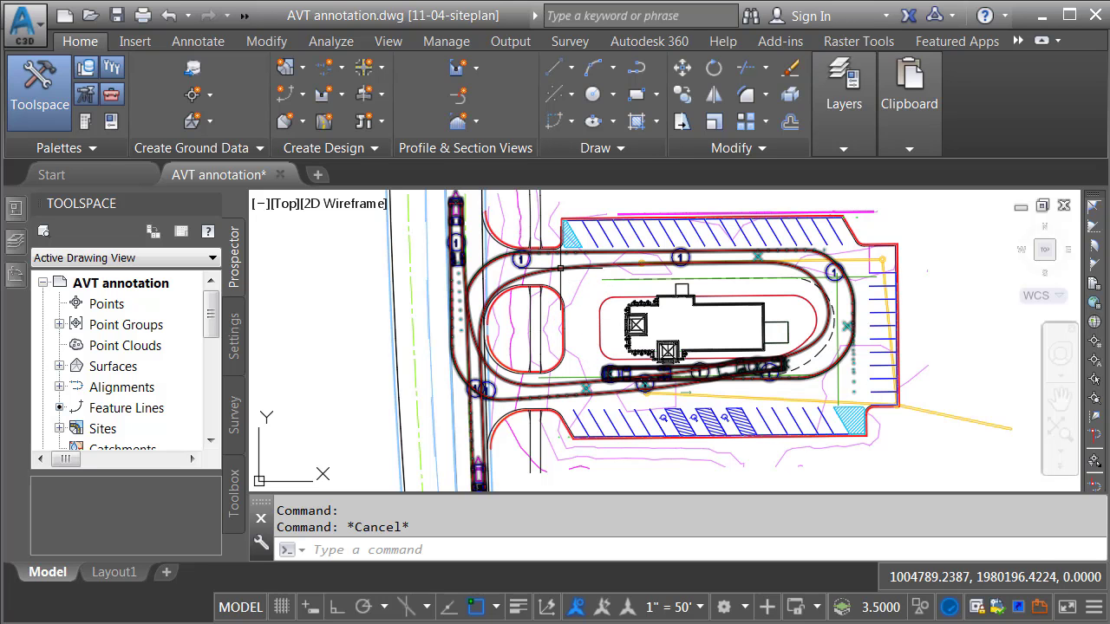
pyautogui.moveTo(561, 268)
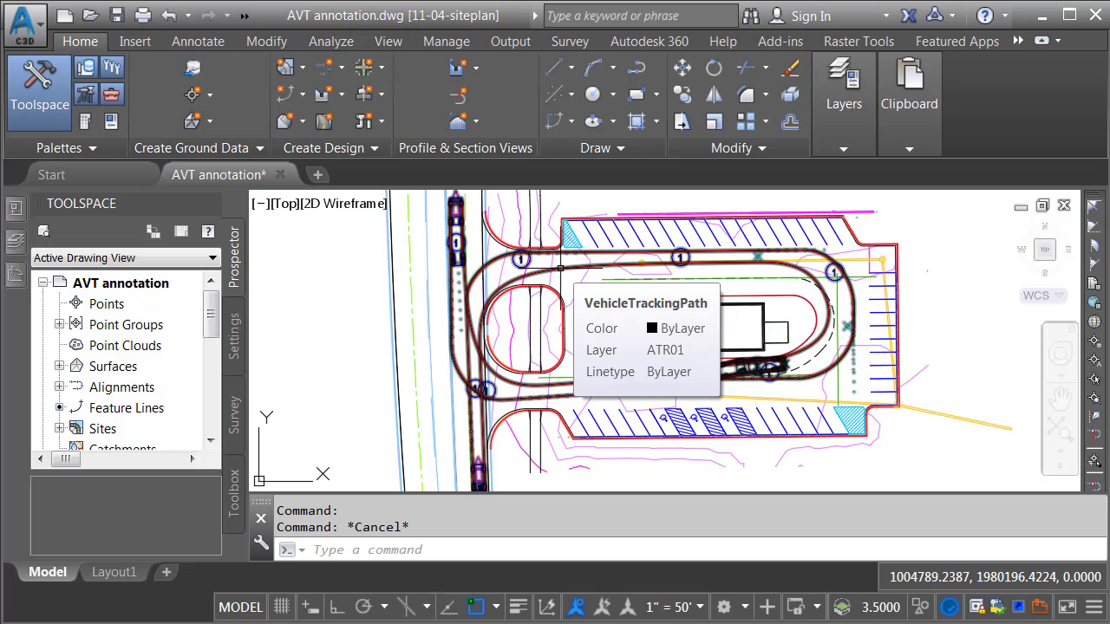
pyautogui.click(560, 269)
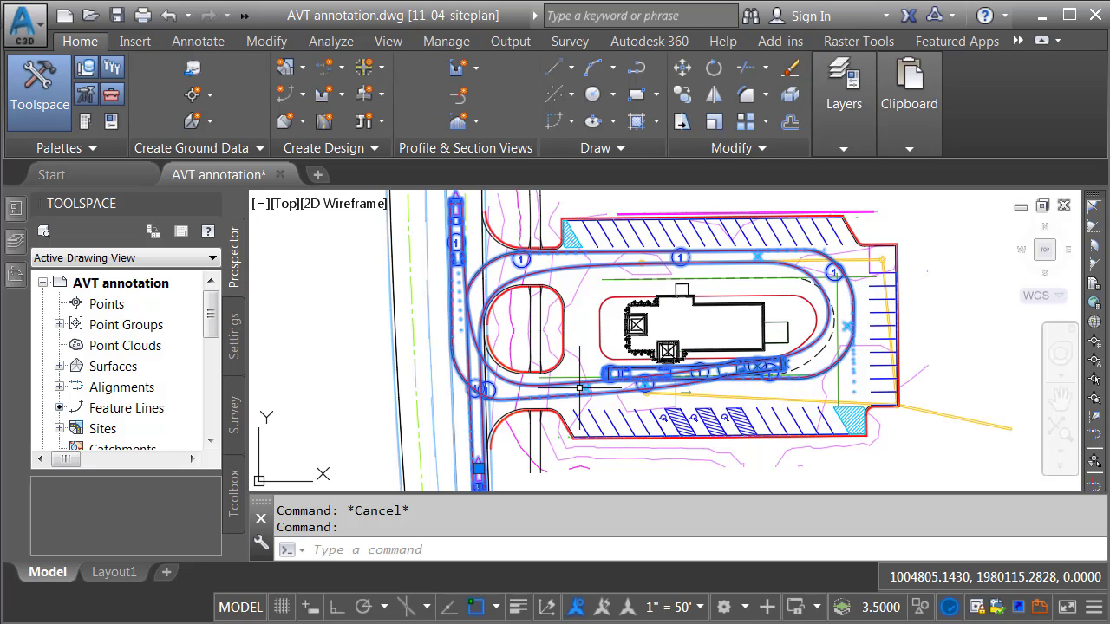
pyautogui.press('Escape')
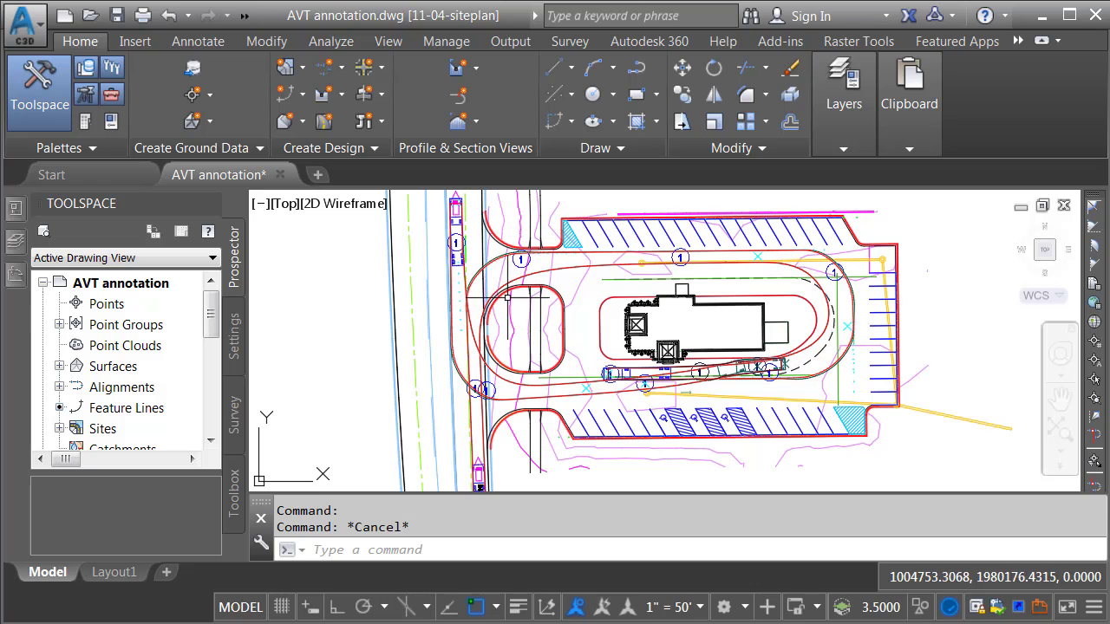
pyautogui.scroll(8, 520, 412)
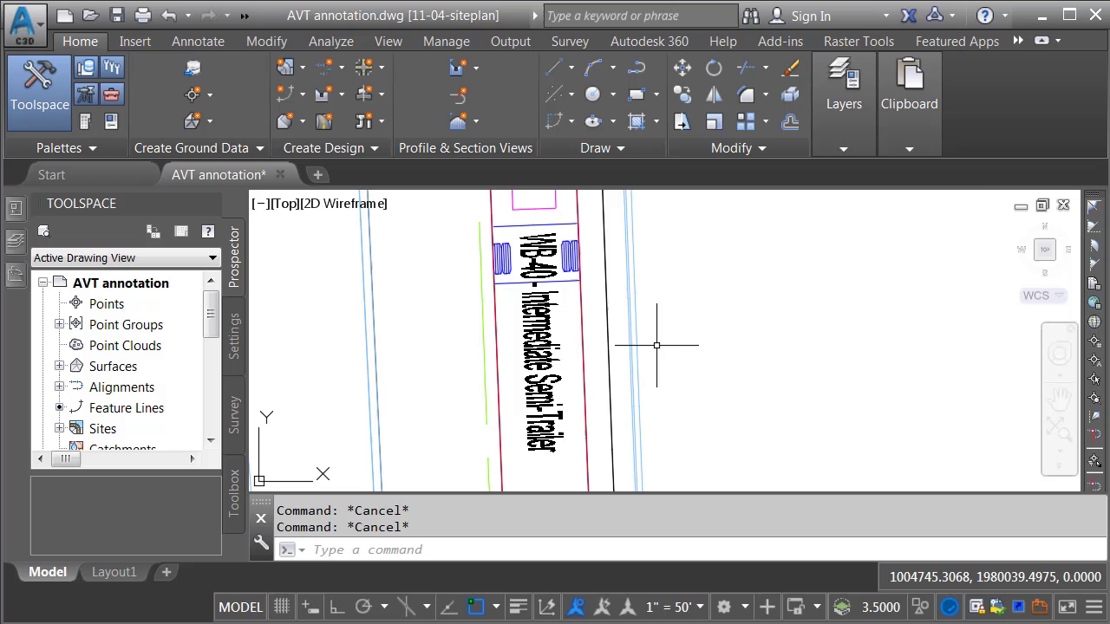
pyautogui.scroll(-5, 657, 344)
pyautogui.moveTo(734, 307); pyautogui.dragTo(471, 465, button='middle')
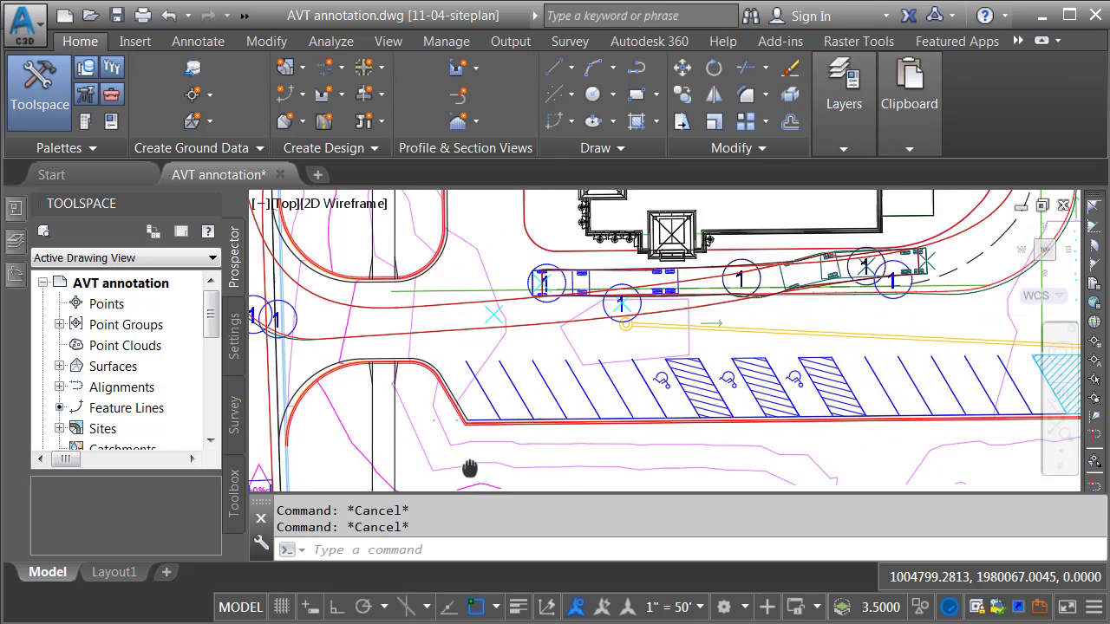
pyautogui.scroll(3, 677, 289)
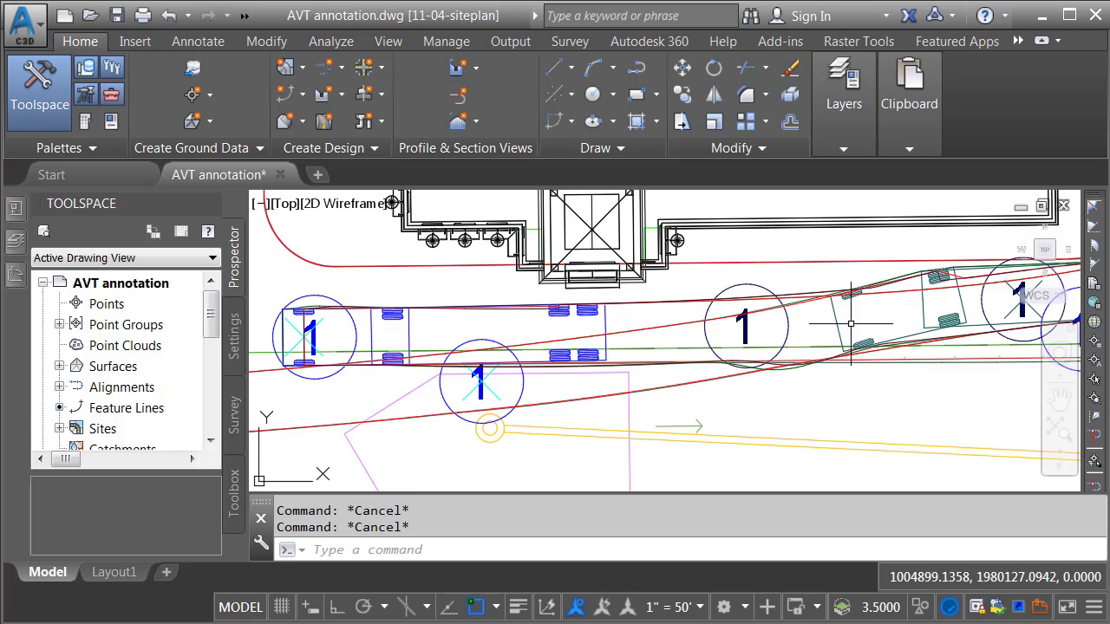
pyautogui.scroll(-2, 852, 343)
pyautogui.scroll(-2, 852, 343)
pyautogui.moveTo(286, 217)
pyautogui.mouseDown(button='middle')
pyautogui.moveTo(486, 286)
pyautogui.moveTo(513, 312)
pyautogui.mouseUp(button='middle')
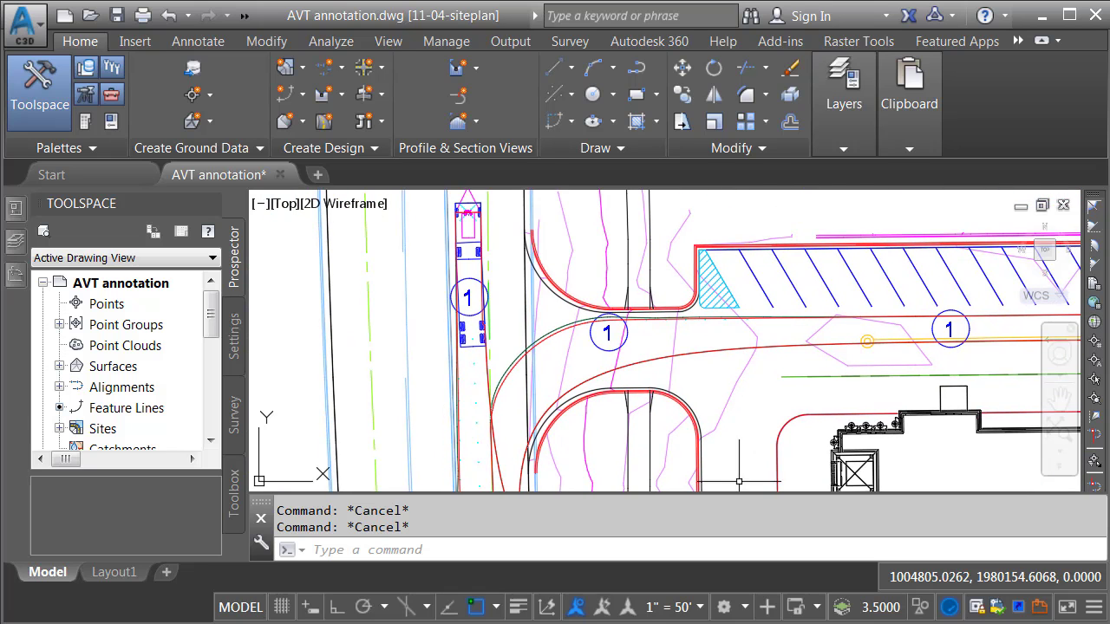
pyautogui.scroll(2, 494, 247)
pyautogui.moveTo(494, 247); pyautogui.dragTo(525, 284, button='middle')
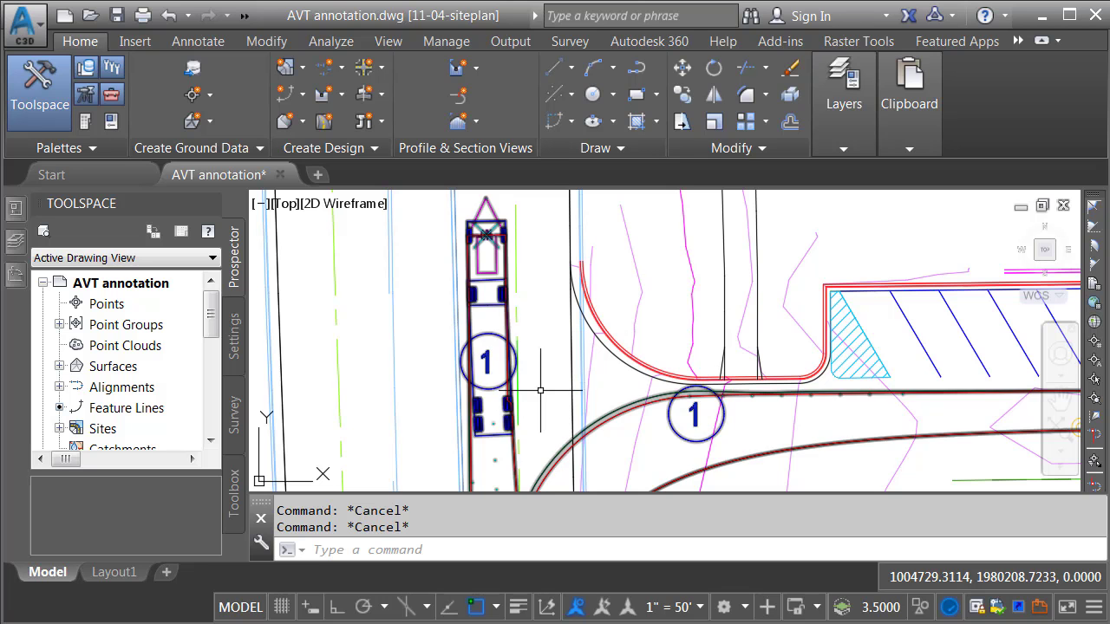
# - Select the truck's swept path and launch the Vehicle Tracking Report Wizard
pyautogui.click(563, 439)
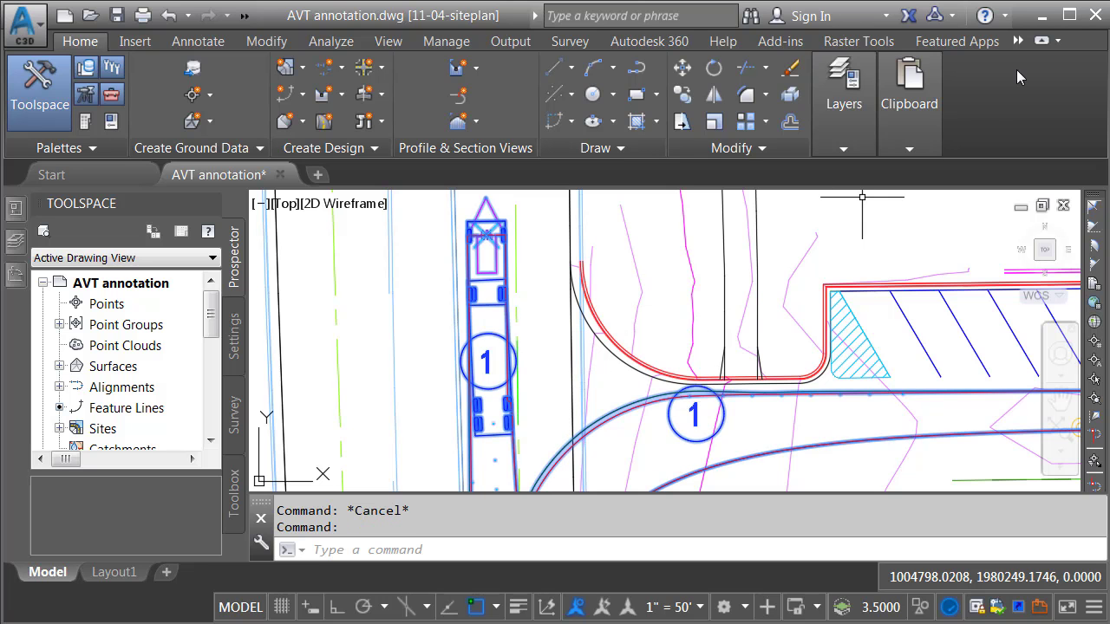
pyautogui.click(1018, 40)
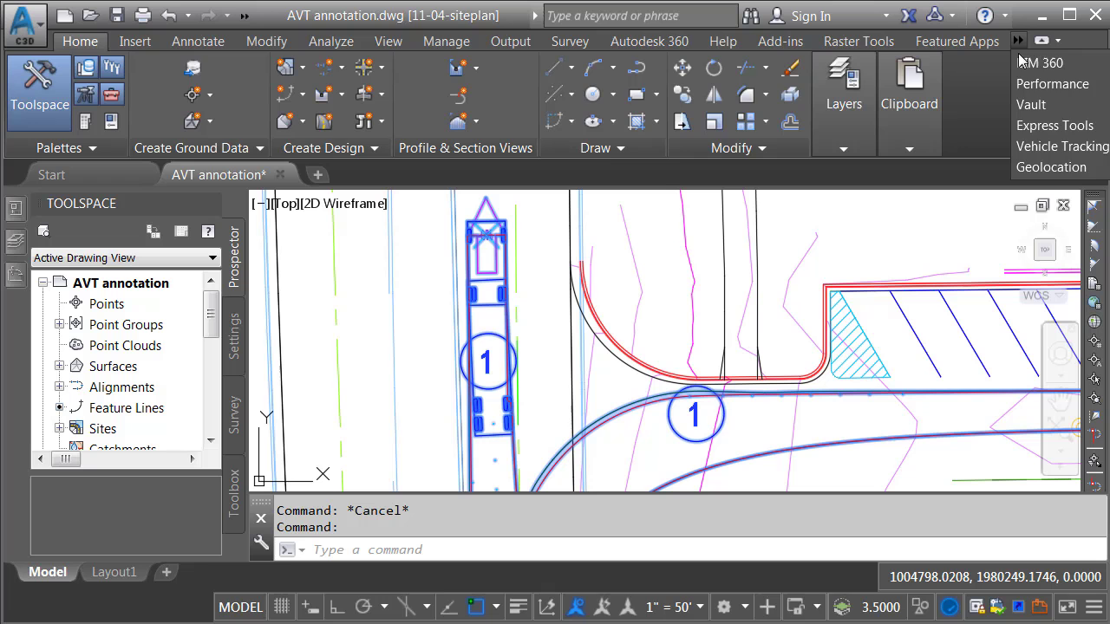
pyautogui.click(1027, 144)
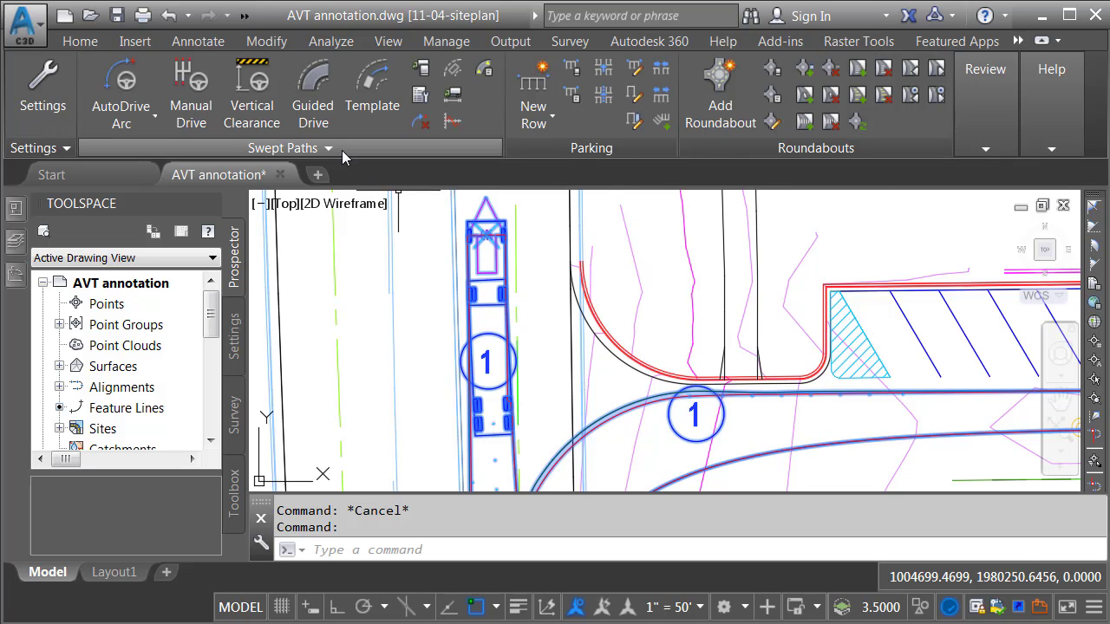
pyautogui.click(421, 96)
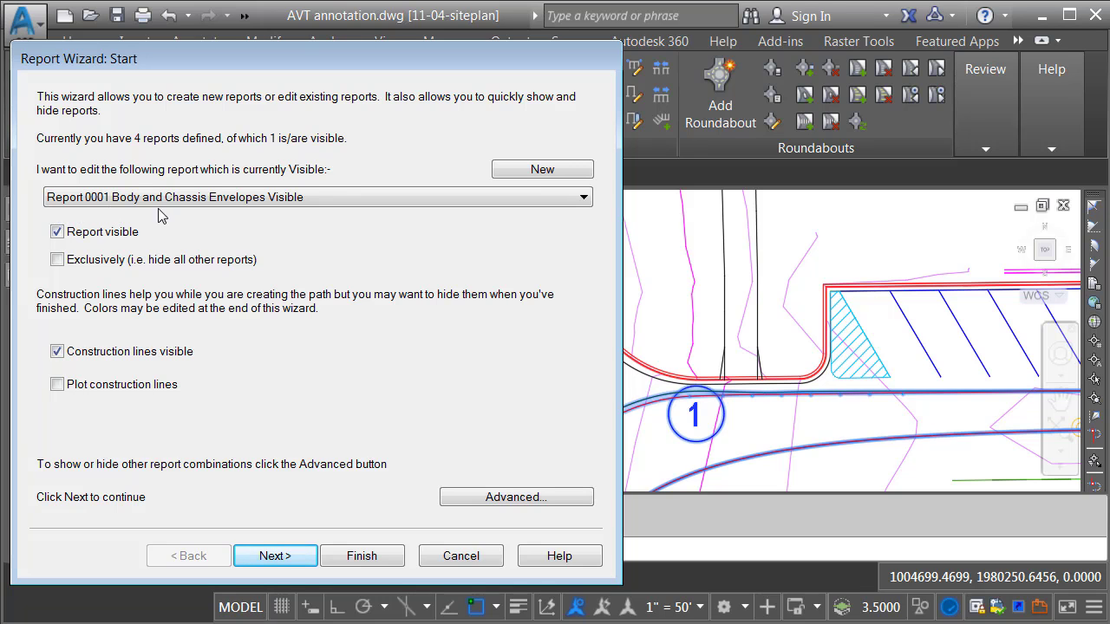
# - Skip past the Body Outlines, Chassis Outlines, Visibility Sightlines and Symbols pages without changes
pyautogui.click(266, 556)
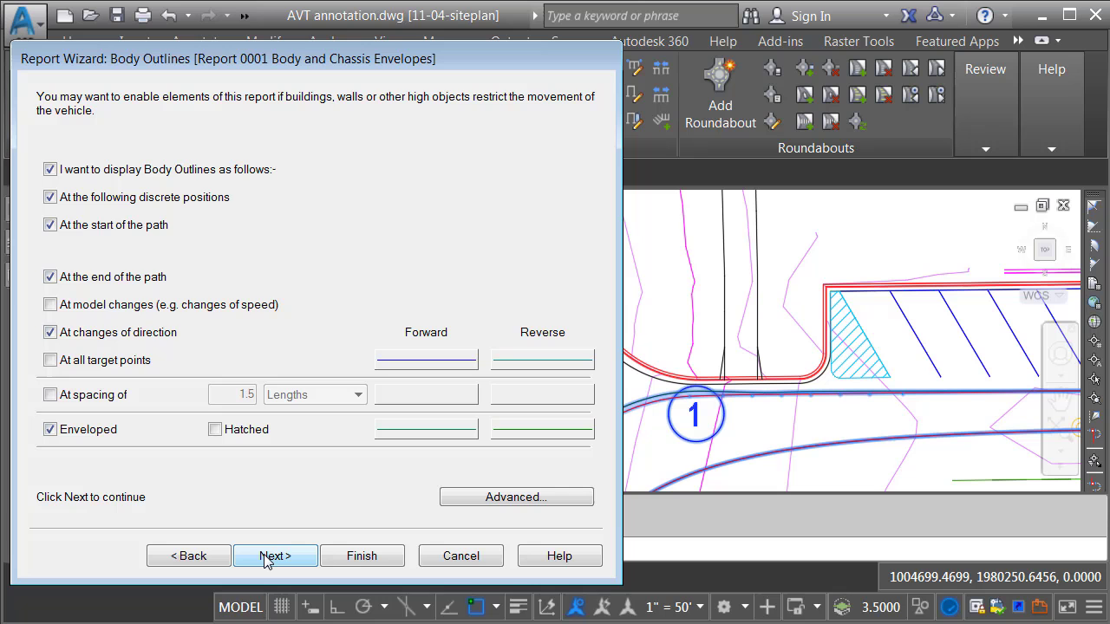
pyautogui.click(267, 556)
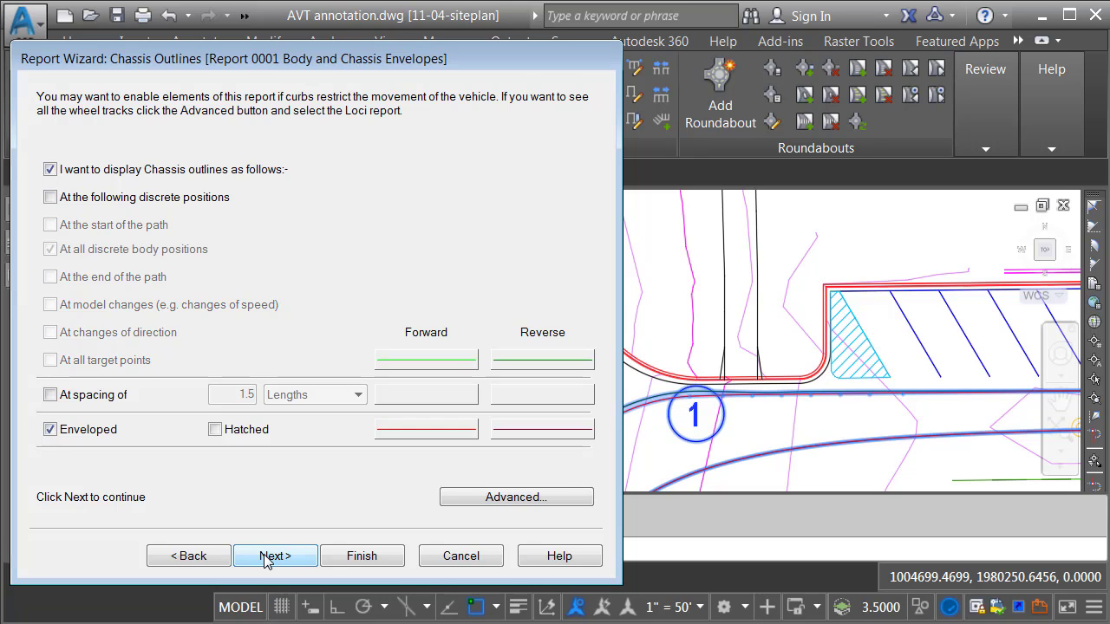
pyautogui.click(266, 556)
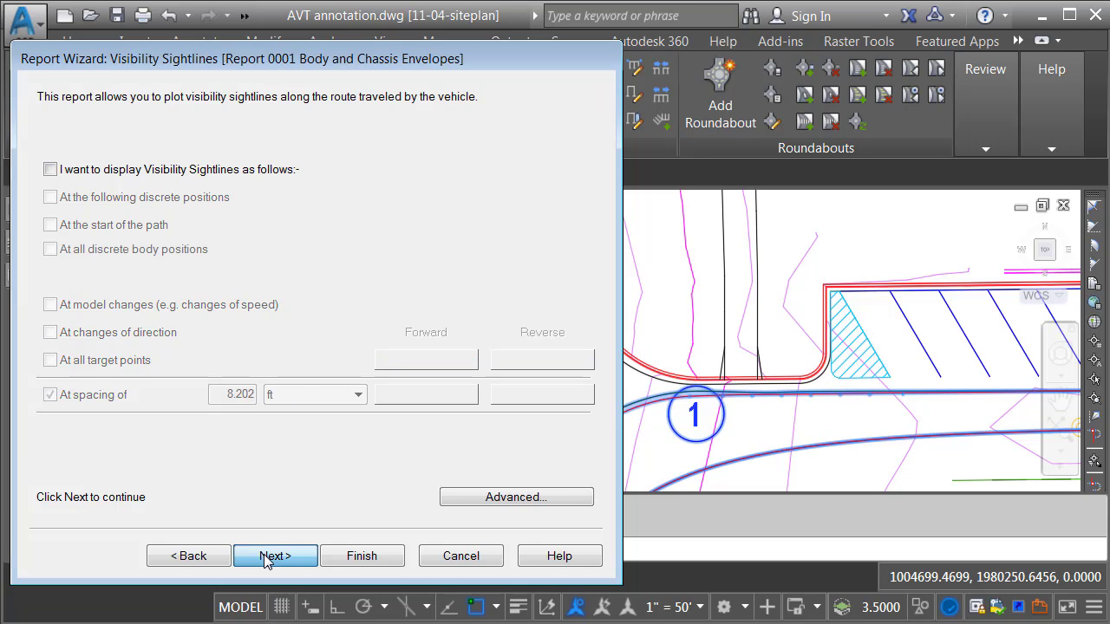
pyautogui.click(266, 556)
pyautogui.click(266, 556)
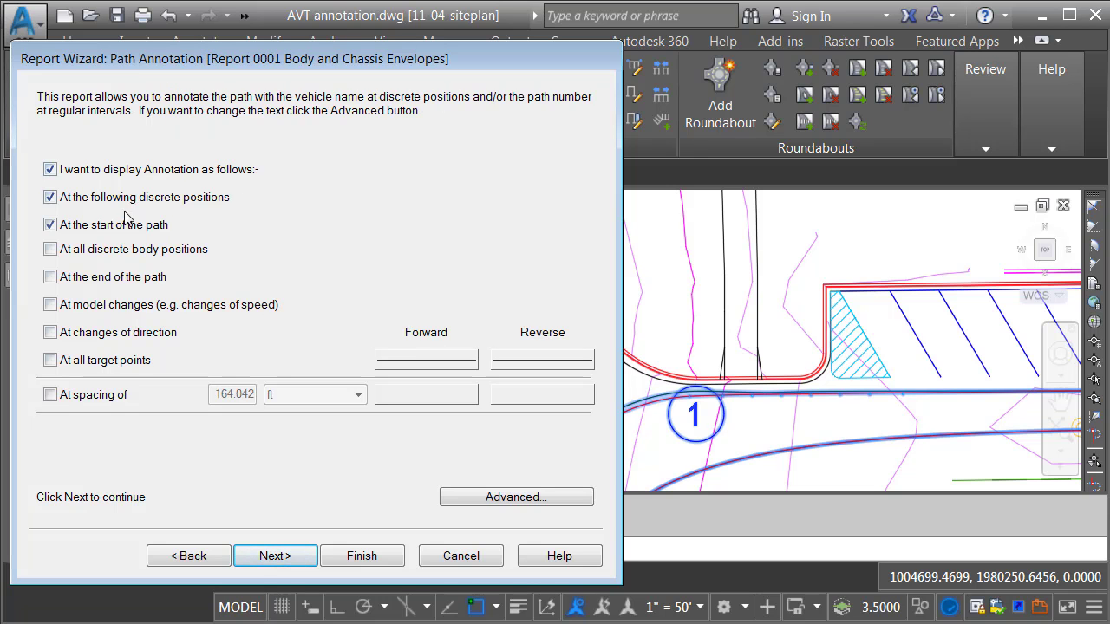
# - Enable annotation at all discrete body positions and set the reverse annotation colour to Pen 230
pyautogui.click(51, 250)
pyautogui.click(531, 364)
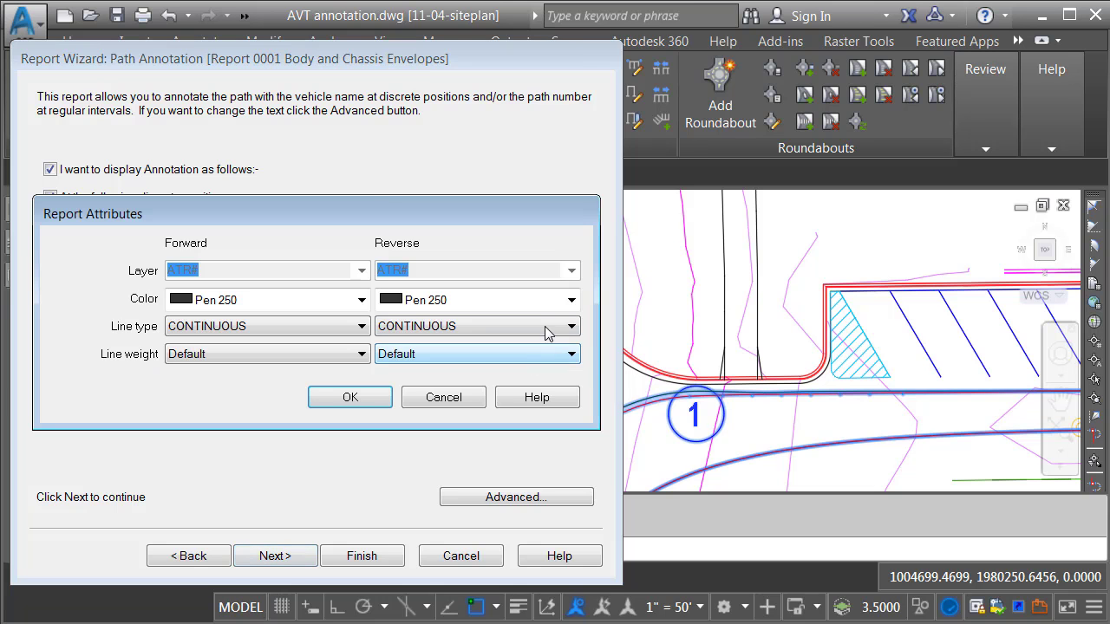
pyautogui.click(575, 299)
pyautogui.scroll(5, 578, 181)
pyautogui.moveTo(579, 181); pyautogui.dragTo(584, 310)
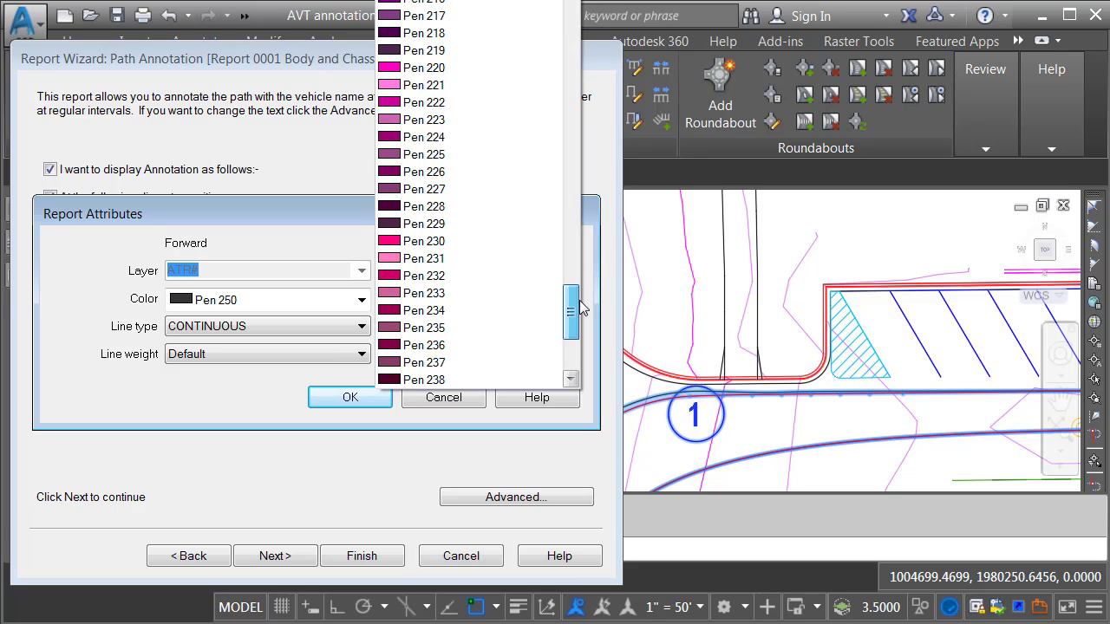
pyautogui.click(484, 251)
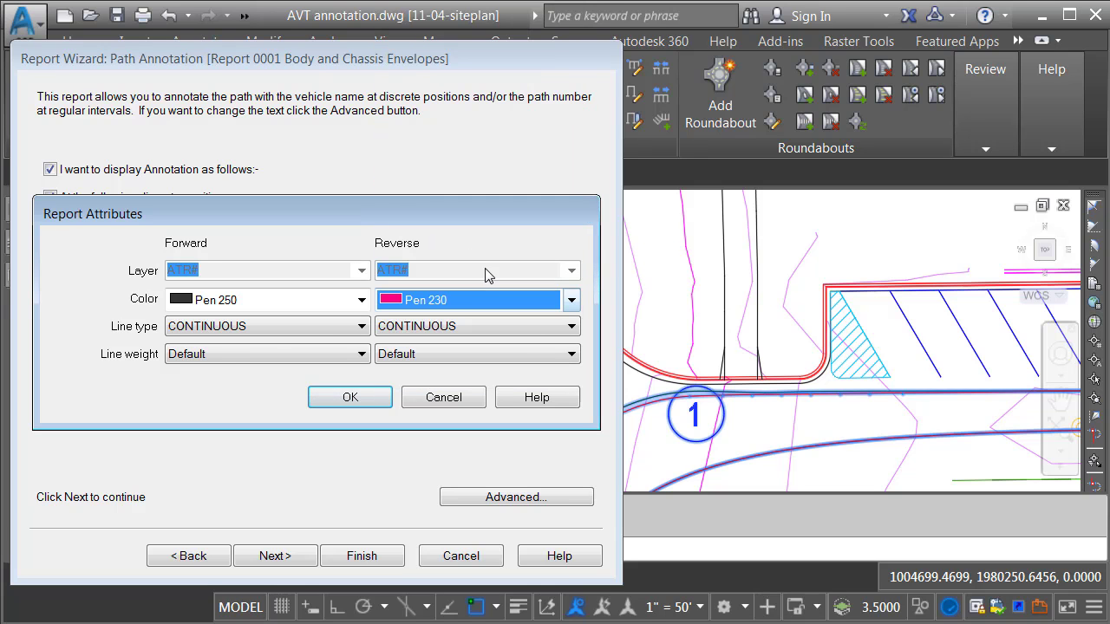
pyautogui.click(354, 397)
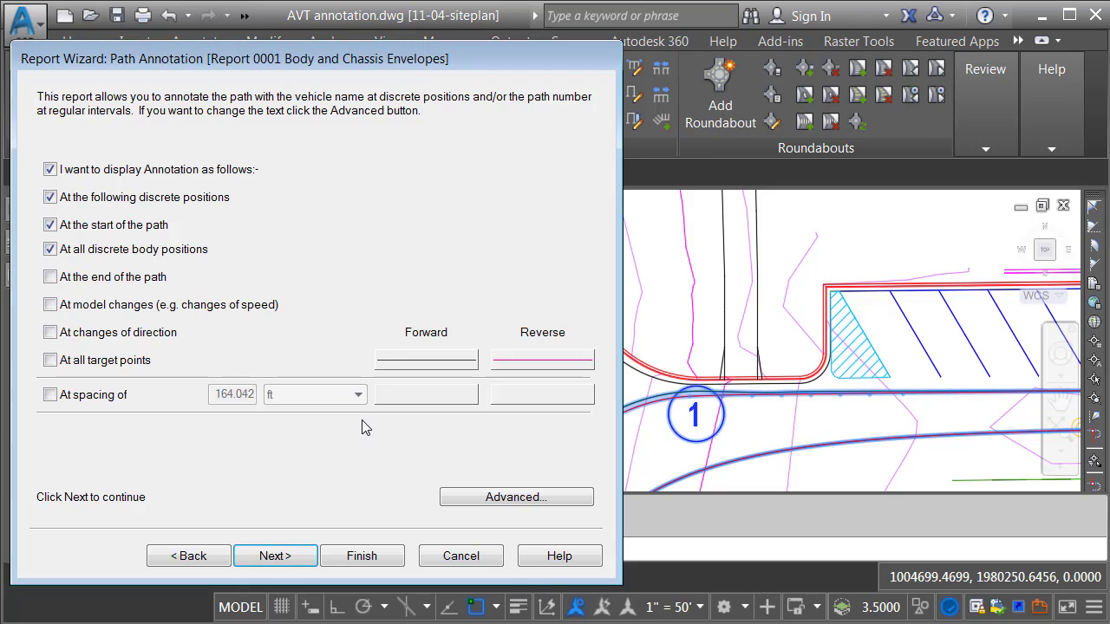
# - Finish the Report Wizard to apply the path annotation settings
pyautogui.click(362, 555)
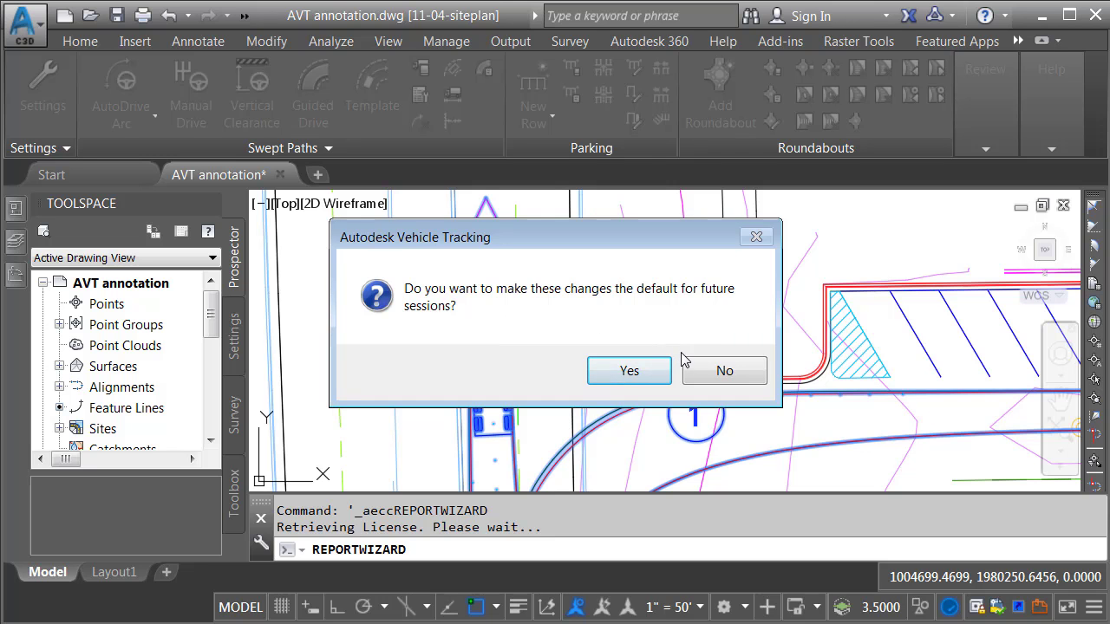
# - Decline making the settings default, then inspect the WB-40 labels along the swept path
pyautogui.click(702, 379)
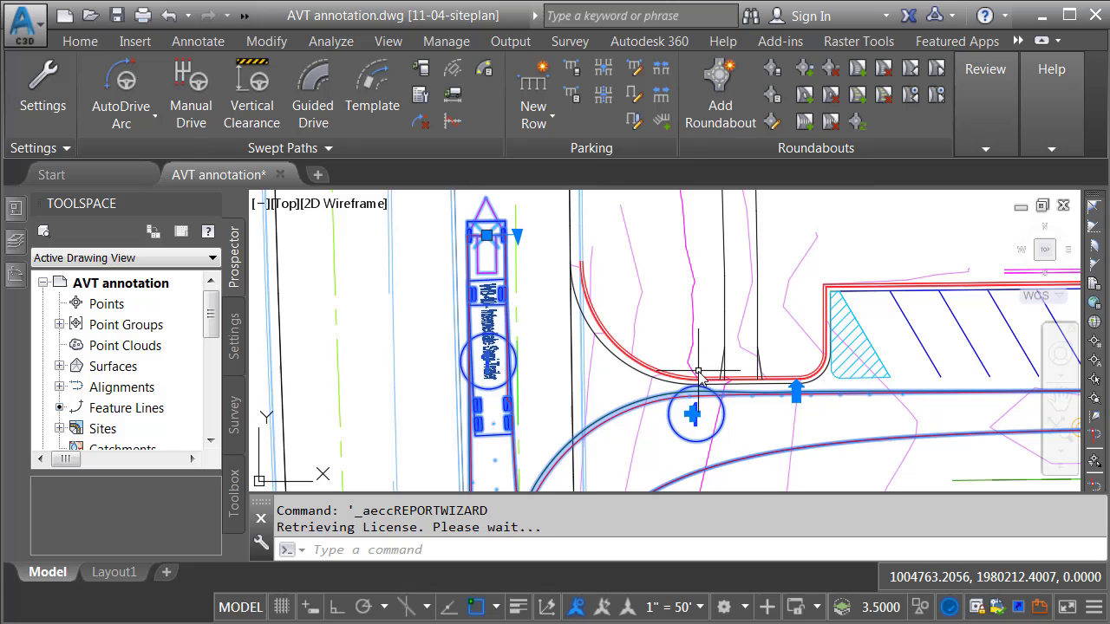
pyautogui.scroll(3, 520, 334)
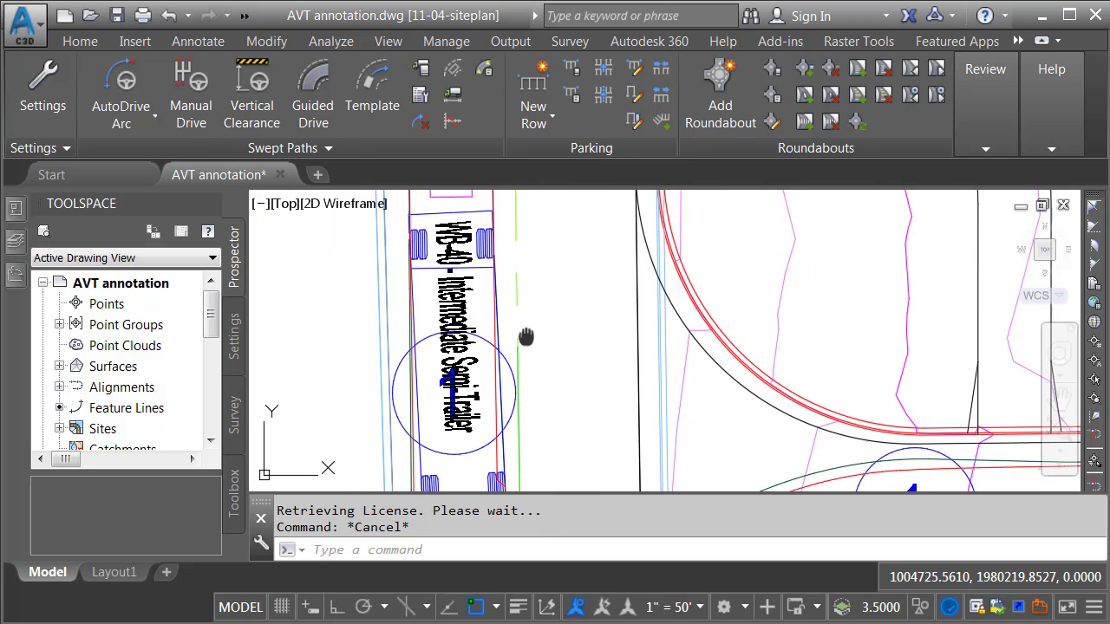
pyautogui.scroll(-3, 528, 335)
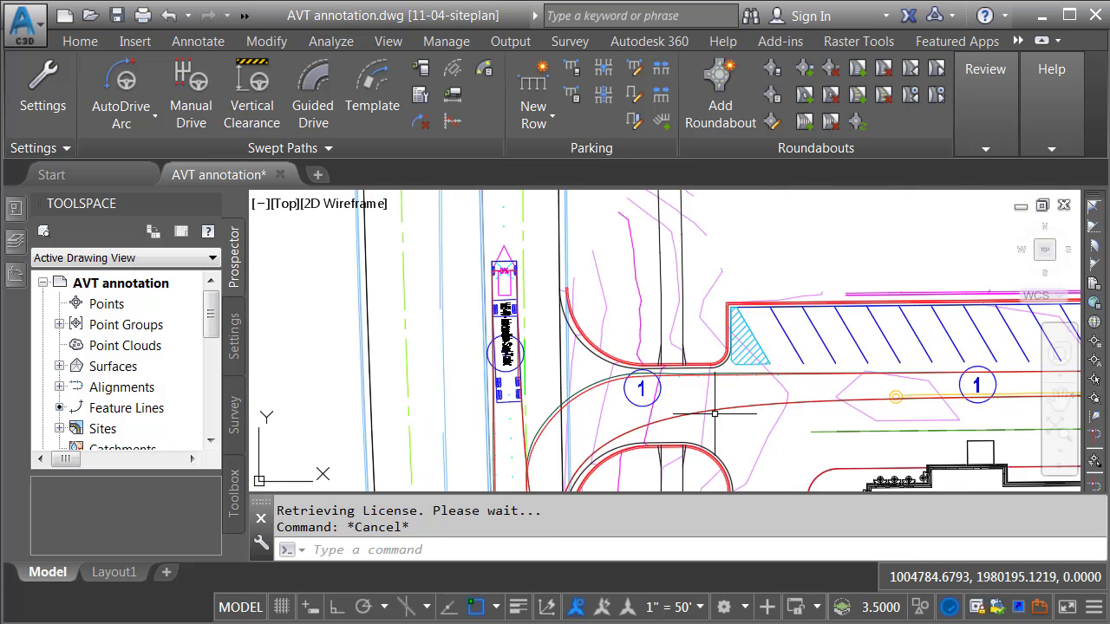
pyautogui.moveTo(716, 414); pyautogui.dragTo(414, 278, button='middle')
pyautogui.moveTo(627, 407); pyautogui.dragTo(538, 273, button='middle')
pyautogui.scroll(3, 566, 347)
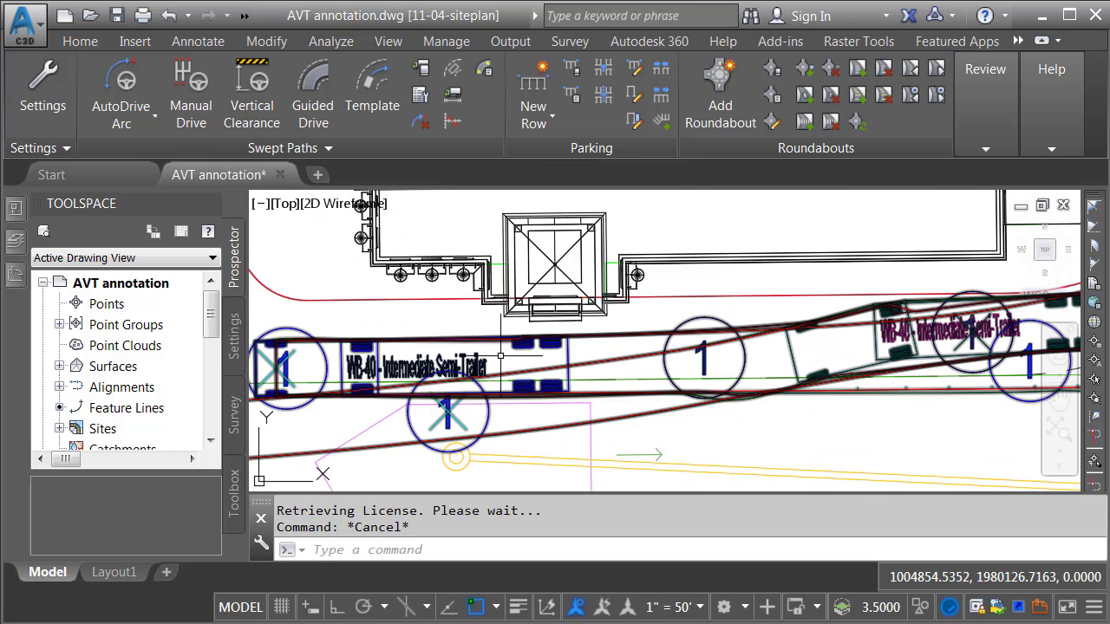
pyautogui.moveTo(916, 395); pyautogui.dragTo(826, 392, button='middle')
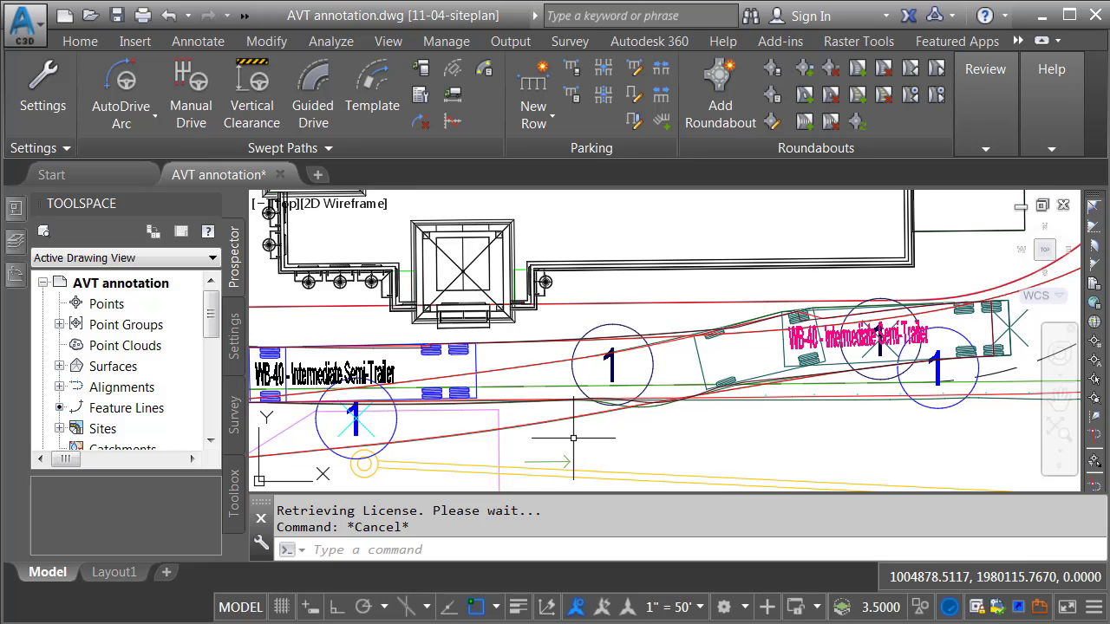
pyautogui.scroll(-2, 573, 439)
pyautogui.scroll(-3, 573, 439)
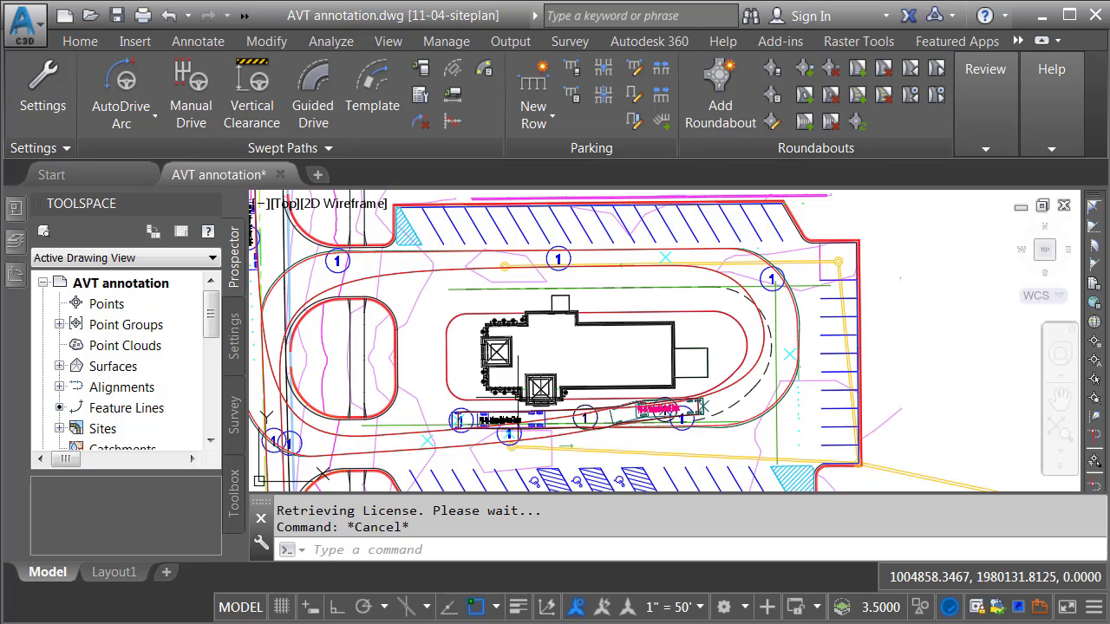
# - Animate the selected swept path and switch to the Fly-By Camera 3D view
pyautogui.click(403, 274)
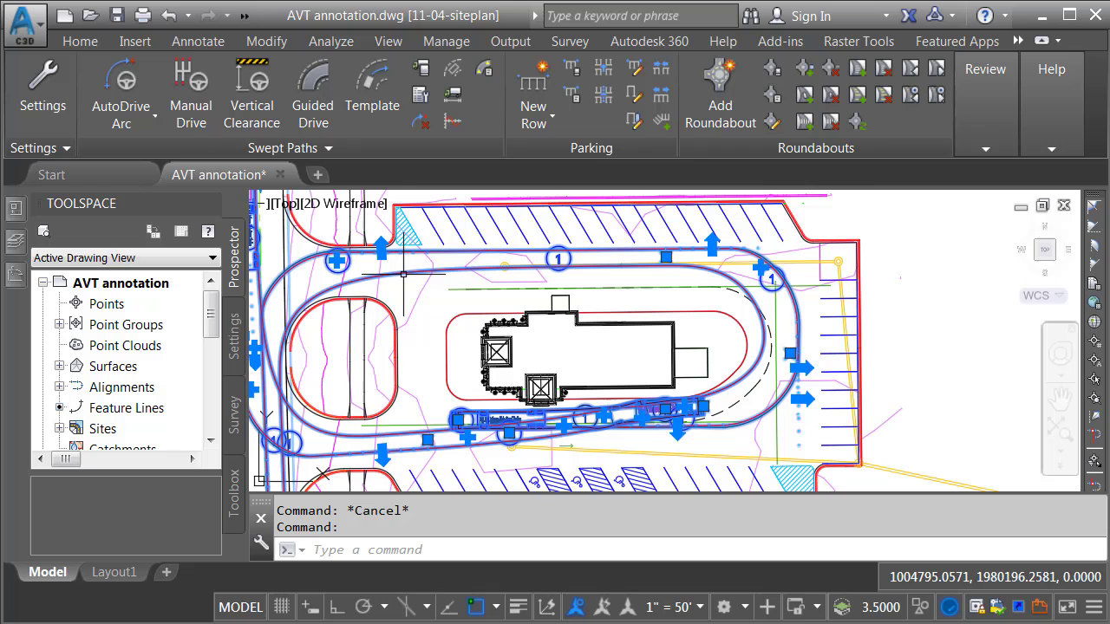
pyautogui.click(984, 150)
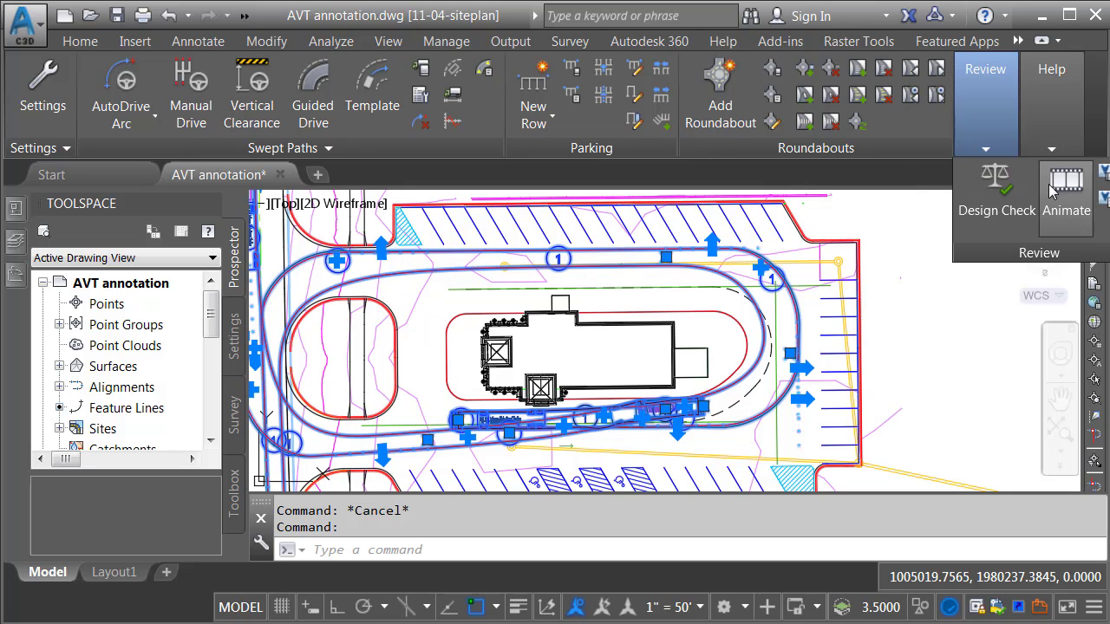
pyautogui.click(1061, 185)
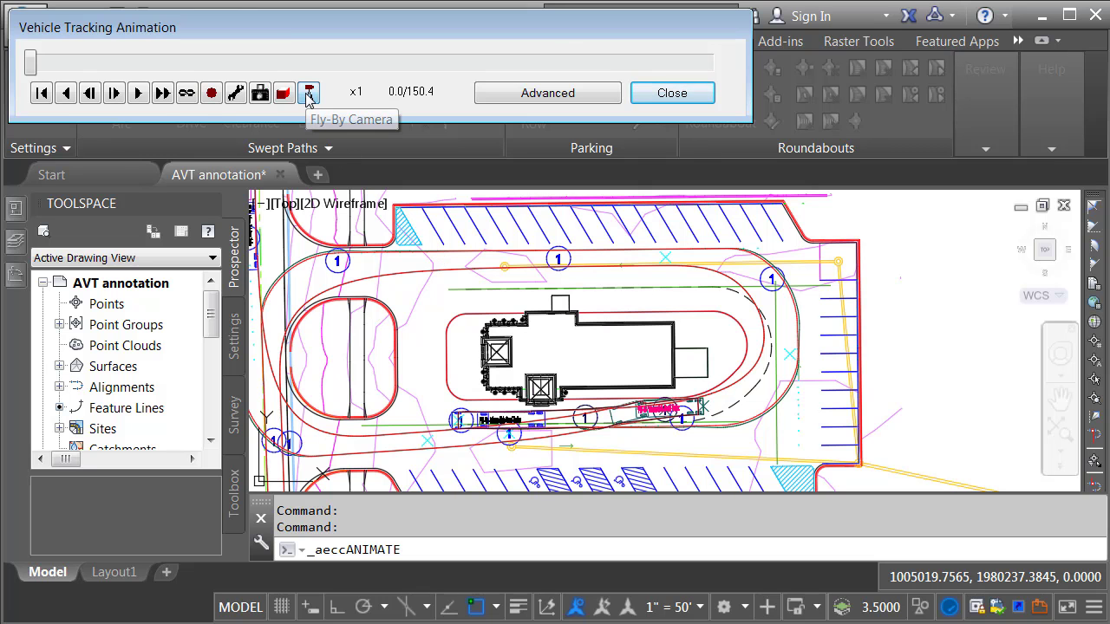
pyautogui.click(309, 94)
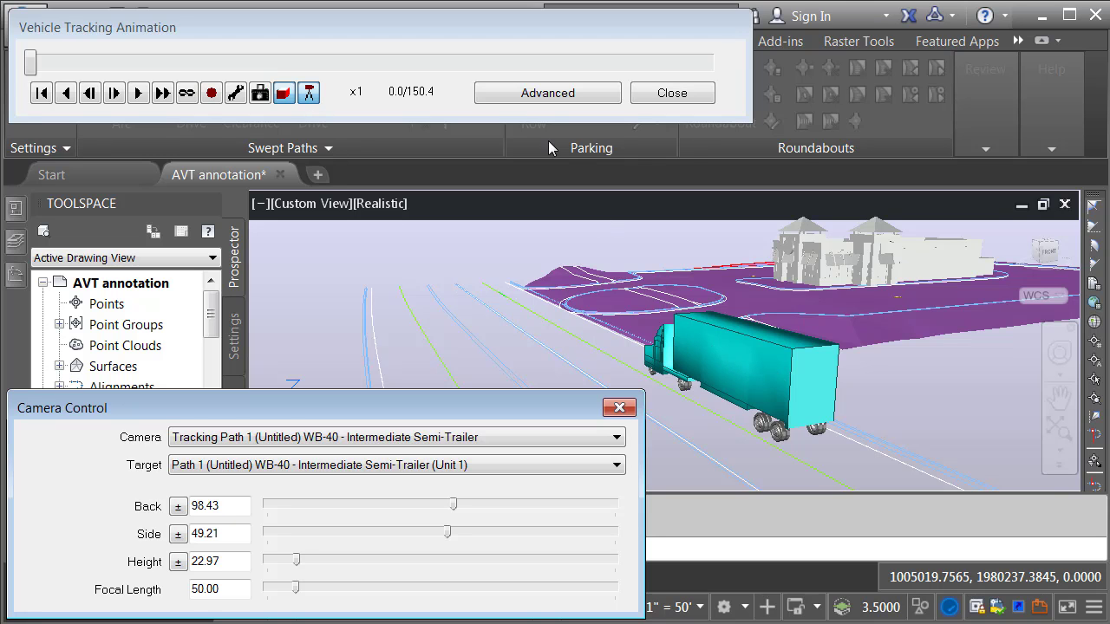
# - Set Path 1's vehicle side text to 'Autodesk' in the Advanced animation settings
pyautogui.click(528, 94)
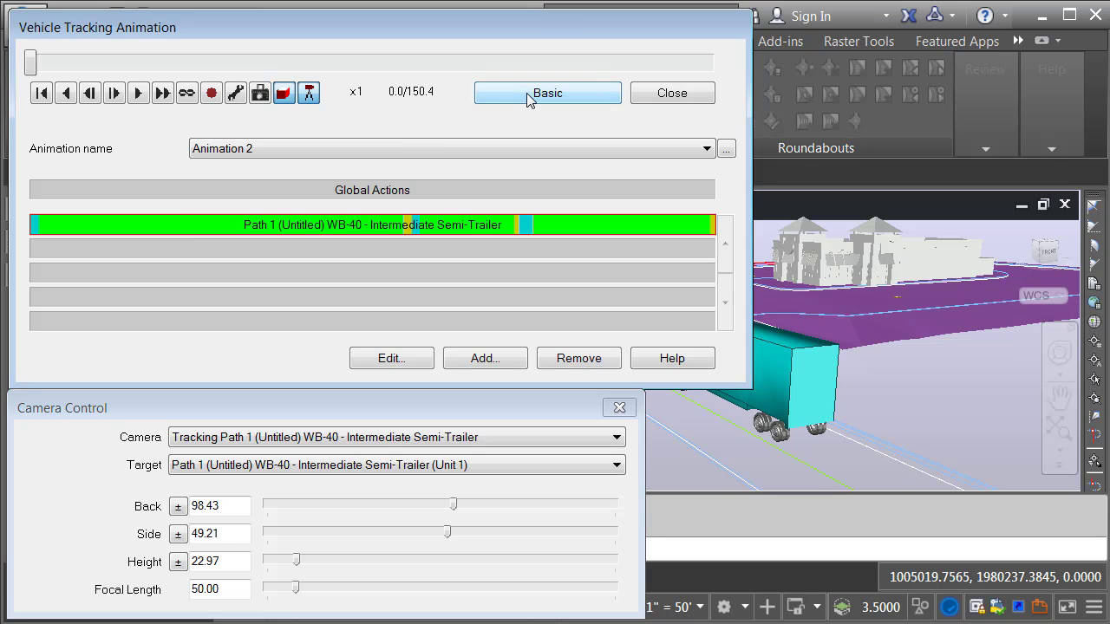
pyautogui.doubleClick(189, 225)
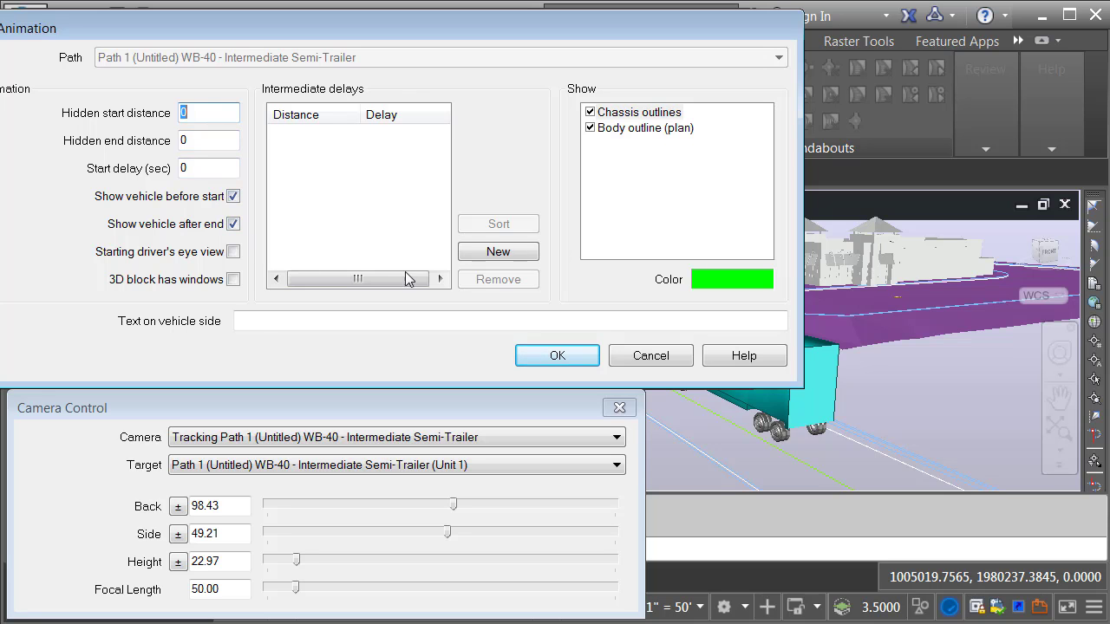
pyautogui.click(264, 322)
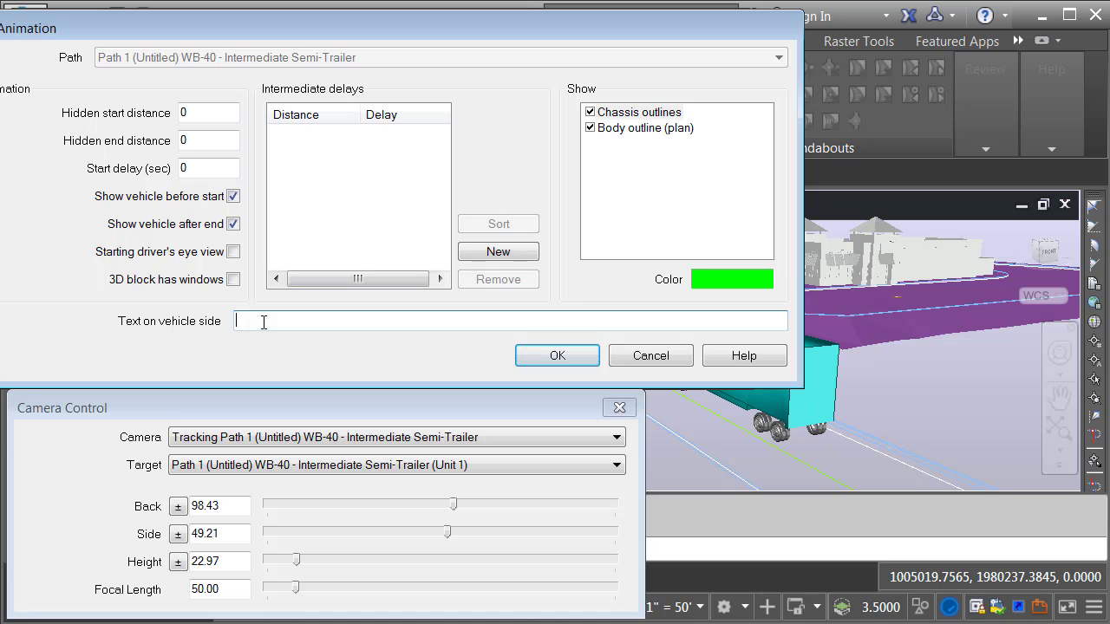
pyautogui.write('Autodesk')
pyautogui.click(553, 356)
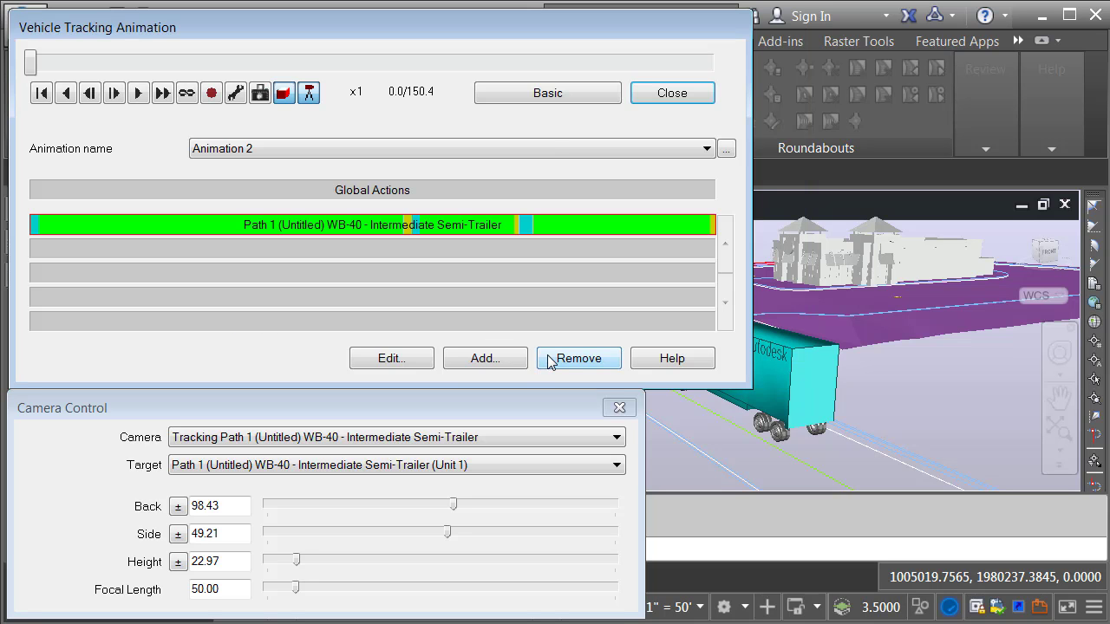
pyautogui.click(548, 93)
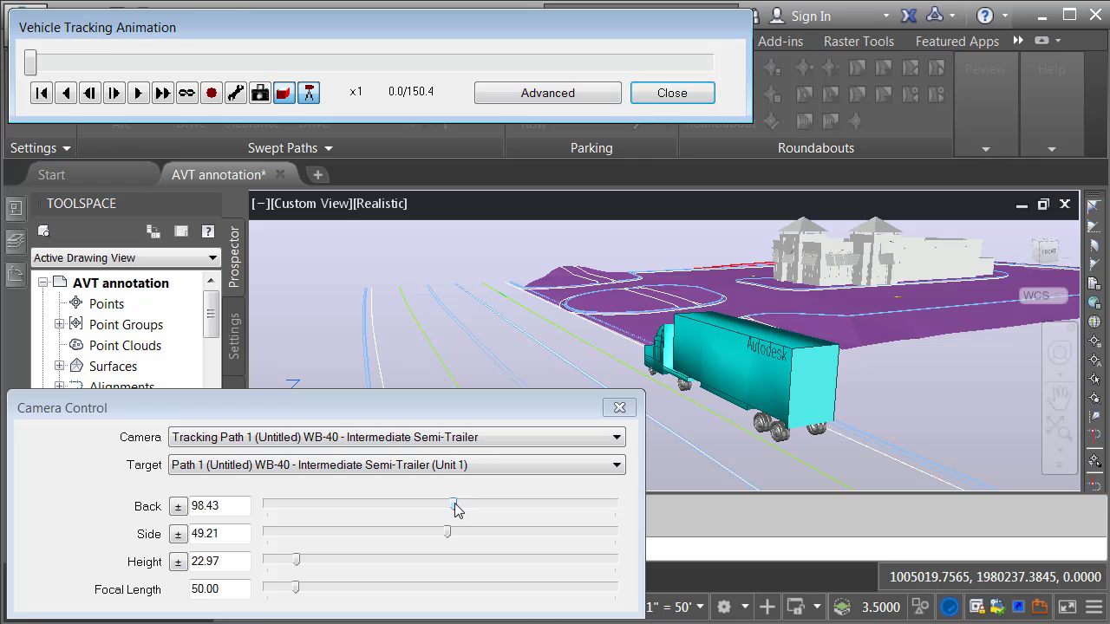
# - Move the camera Back slider to about 56, then close the animation without saving the viewpoint
pyautogui.moveTo(455, 503); pyautogui.dragTo(450, 503)
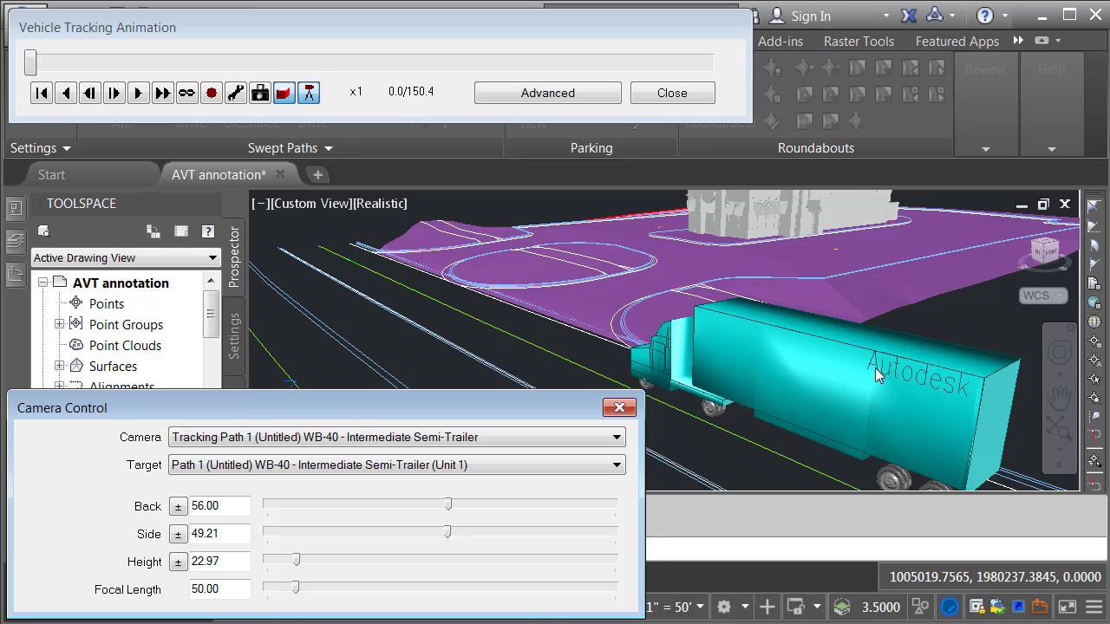
pyautogui.click(672, 93)
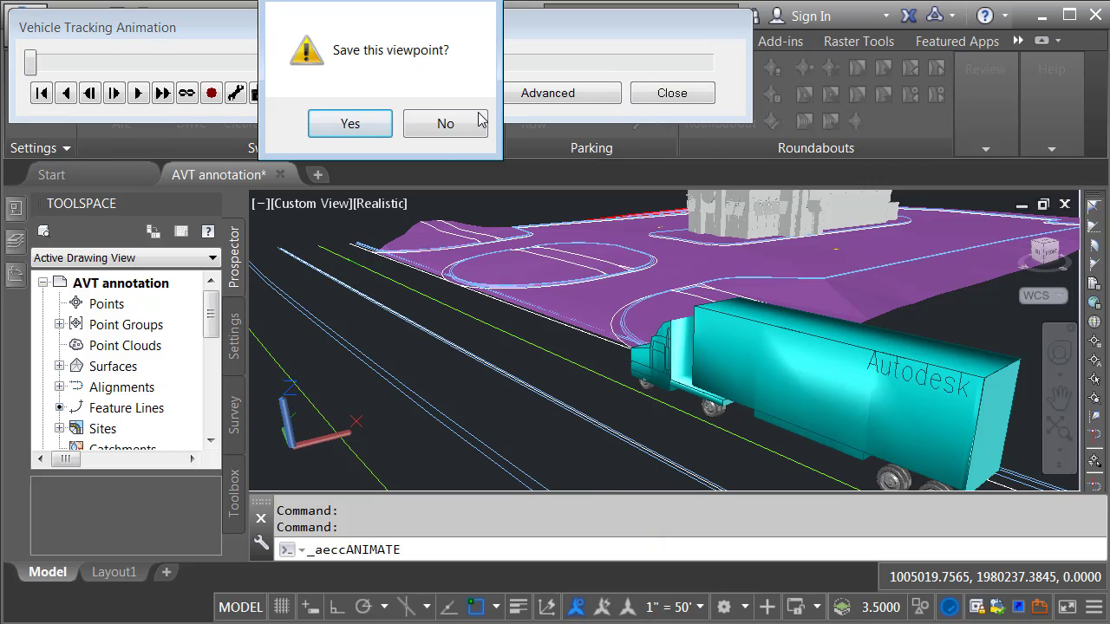
pyautogui.click(445, 124)
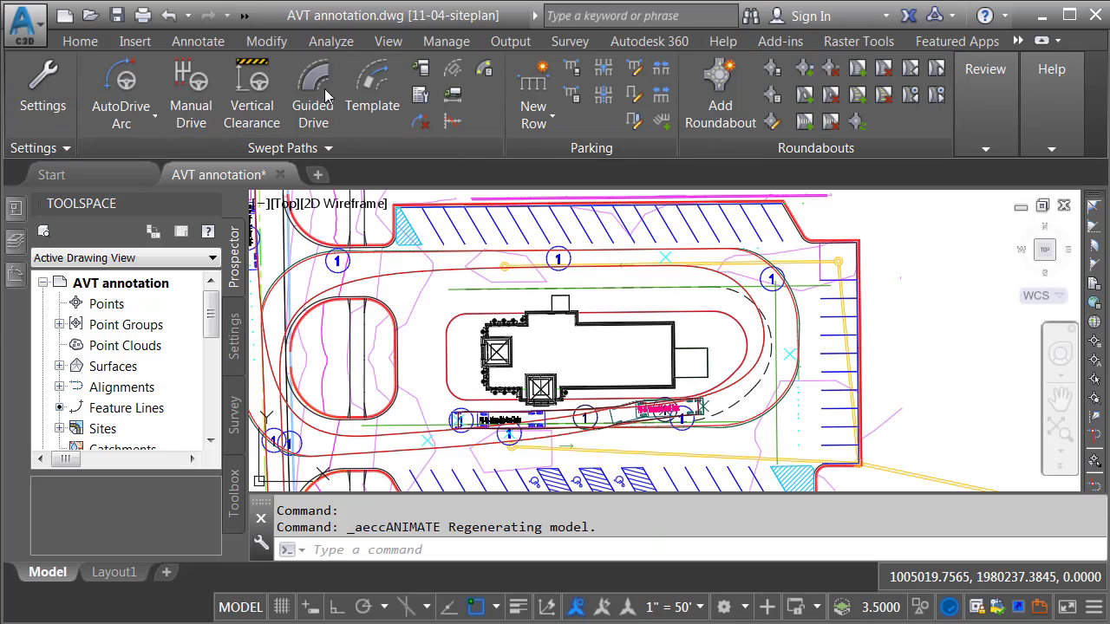
# - Change the ADSK-General Notes text style font to Arial Black and apply it
pyautogui.click(205, 39)
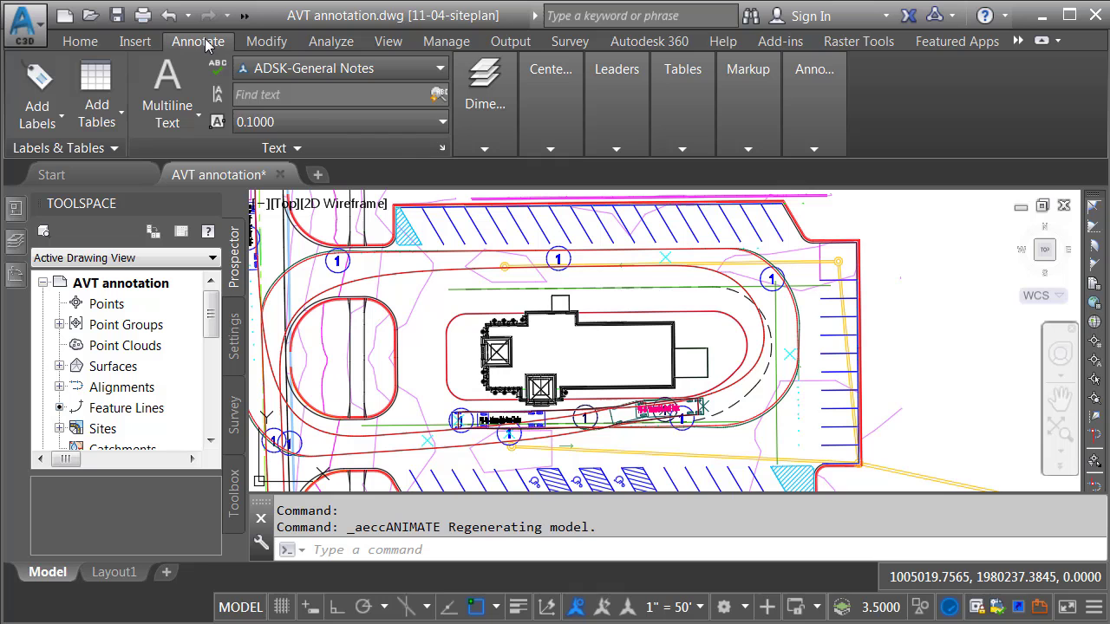
pyautogui.click(441, 148)
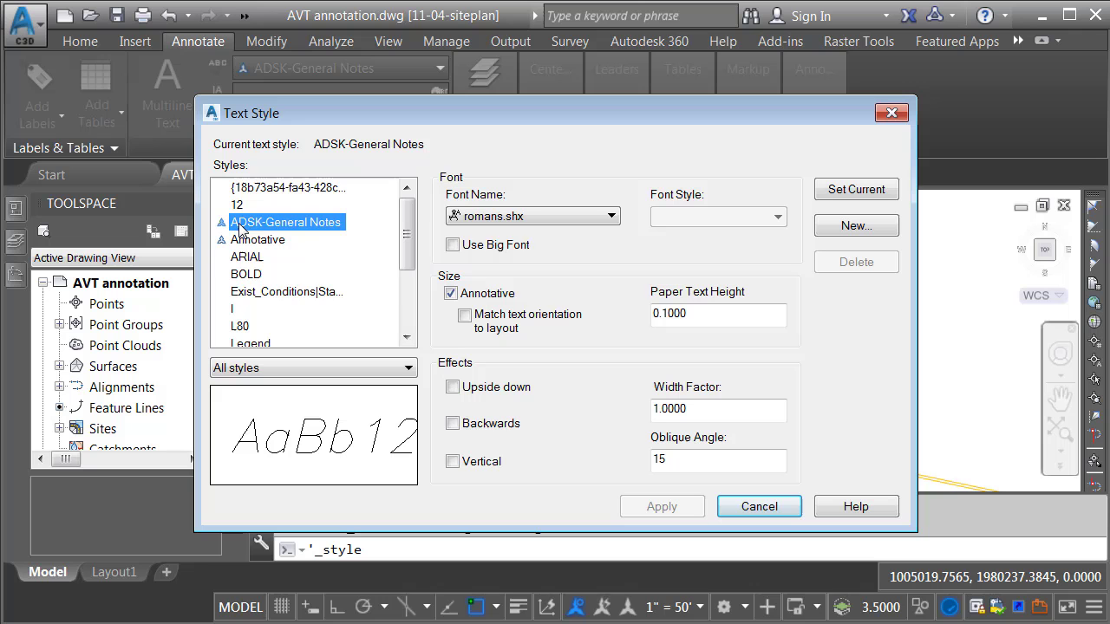
pyautogui.click(611, 216)
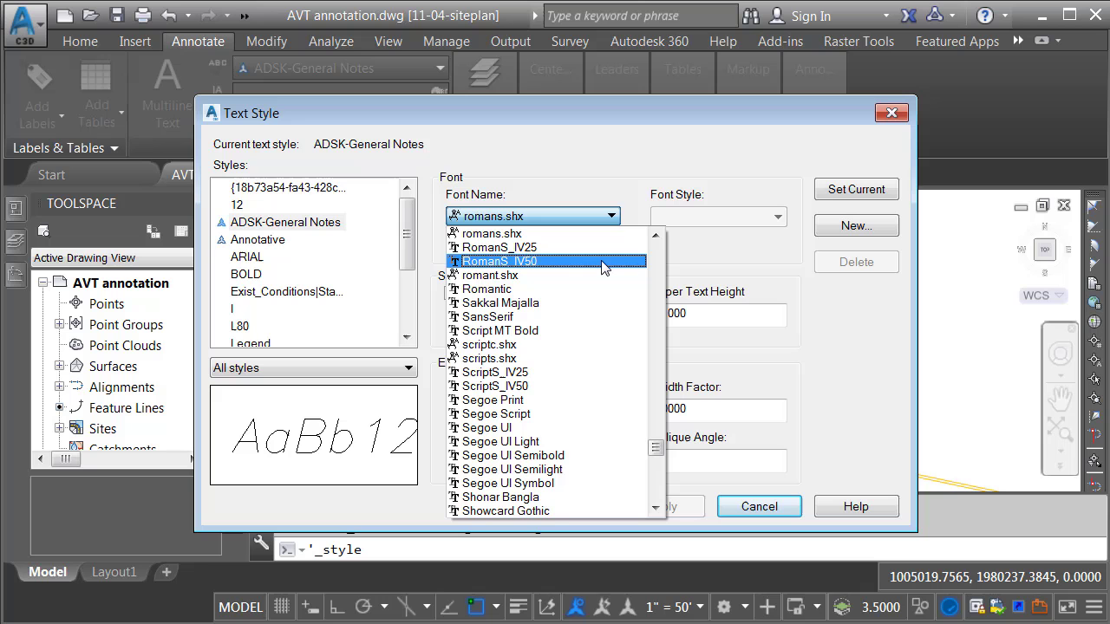
pyautogui.press('Home')
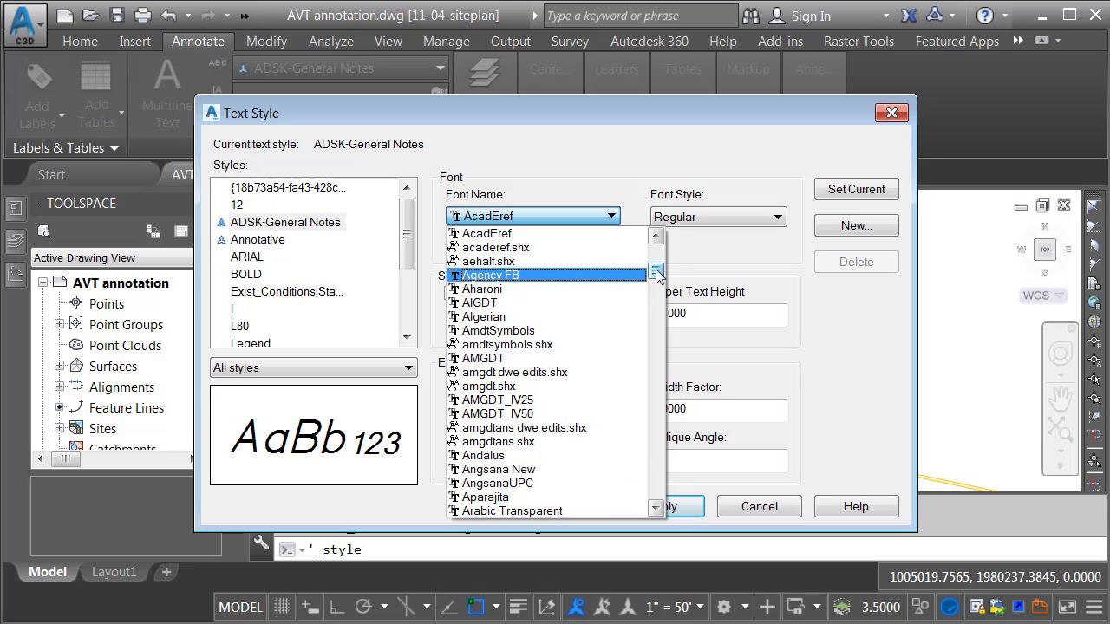
pyautogui.scroll(-1, 657, 276)
pyautogui.scroll(-4, 657, 275)
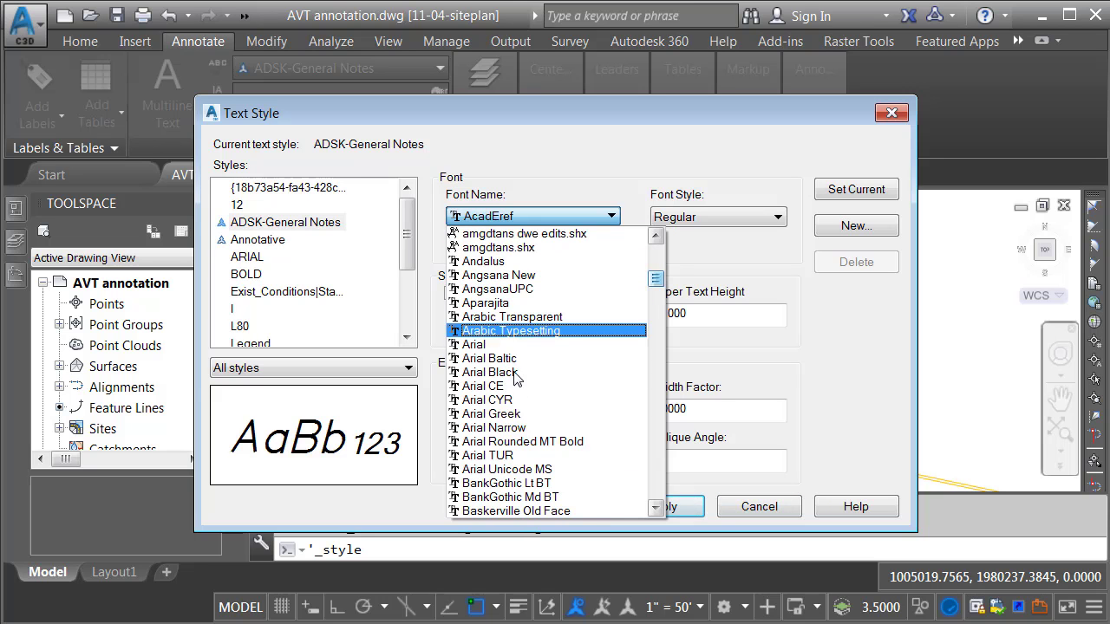
pyautogui.click(512, 375)
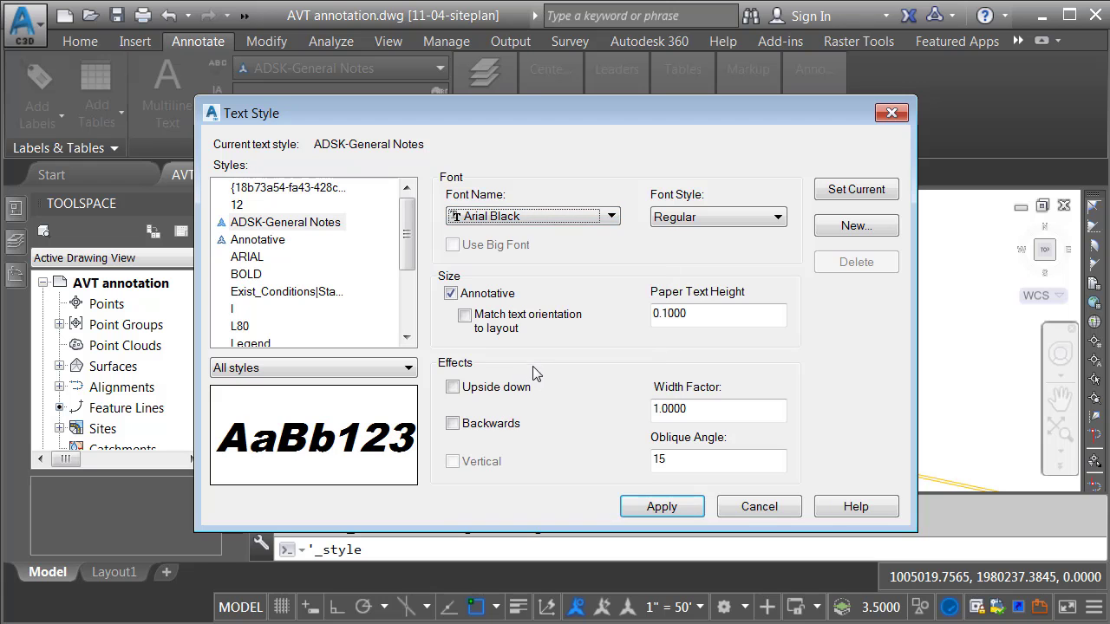
pyautogui.click(639, 503)
pyautogui.click(728, 508)
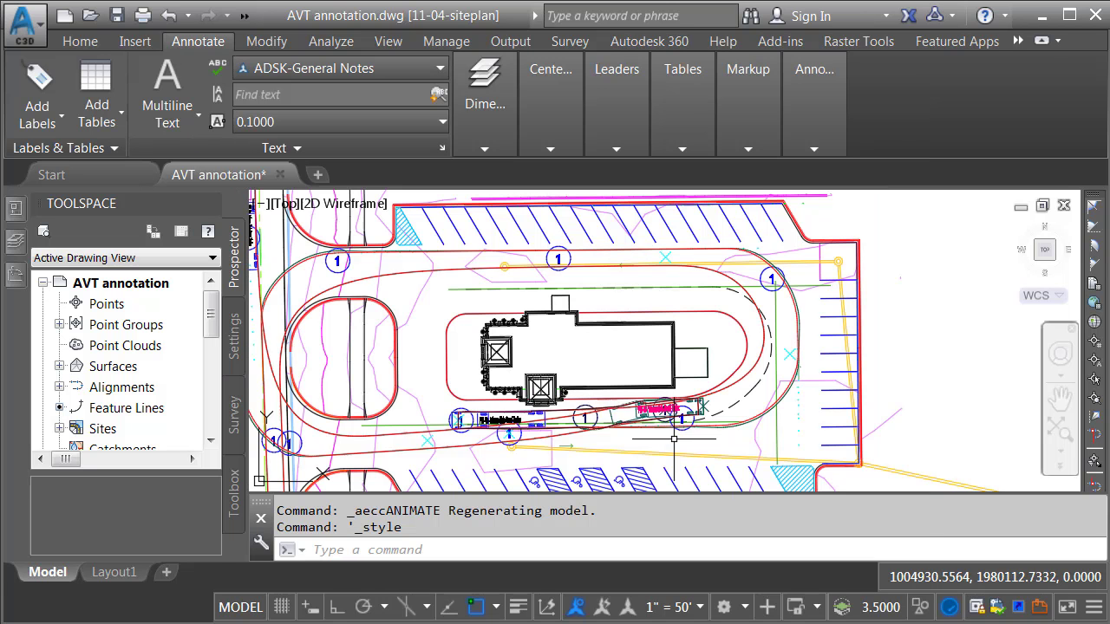
# - Rerun the swept path animation in Fly-By Camera view with the Back distance at 62
pyautogui.click(392, 274)
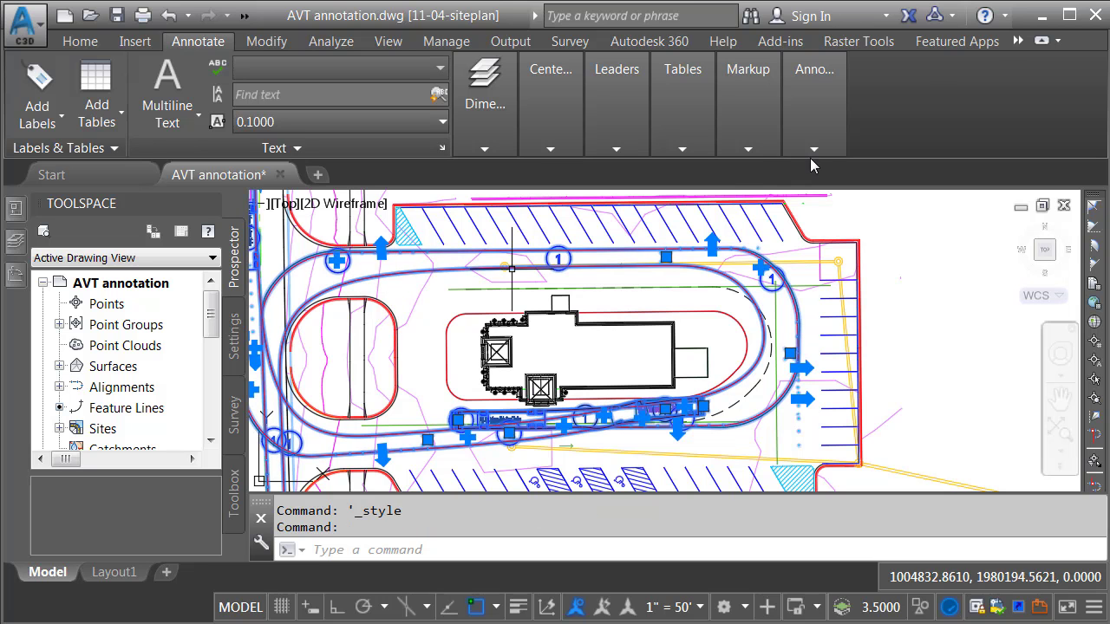
pyautogui.click(1018, 40)
pyautogui.click(1029, 148)
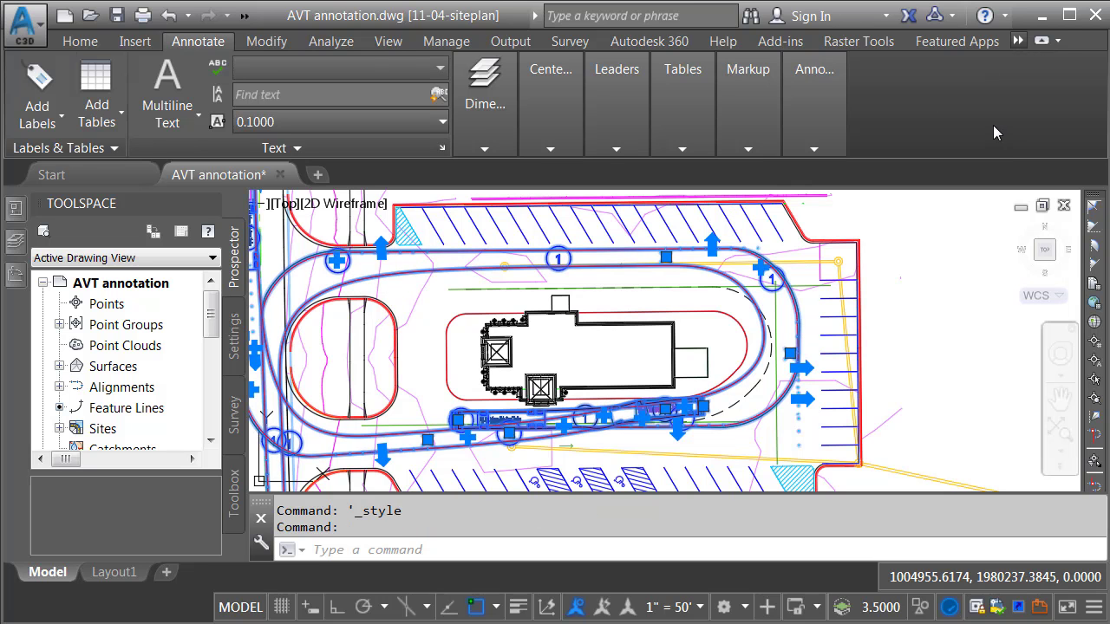
pyautogui.moveTo(993, 125)
pyautogui.click(1066, 195)
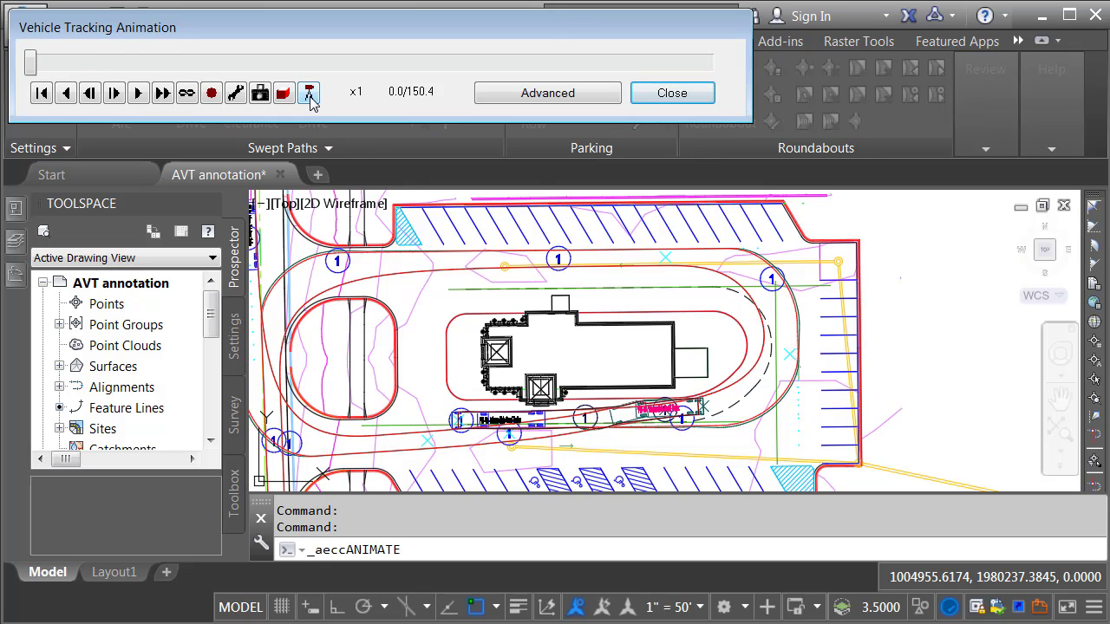
pyautogui.click(310, 93)
pyautogui.moveTo(451, 503); pyautogui.dragTo(450, 503)
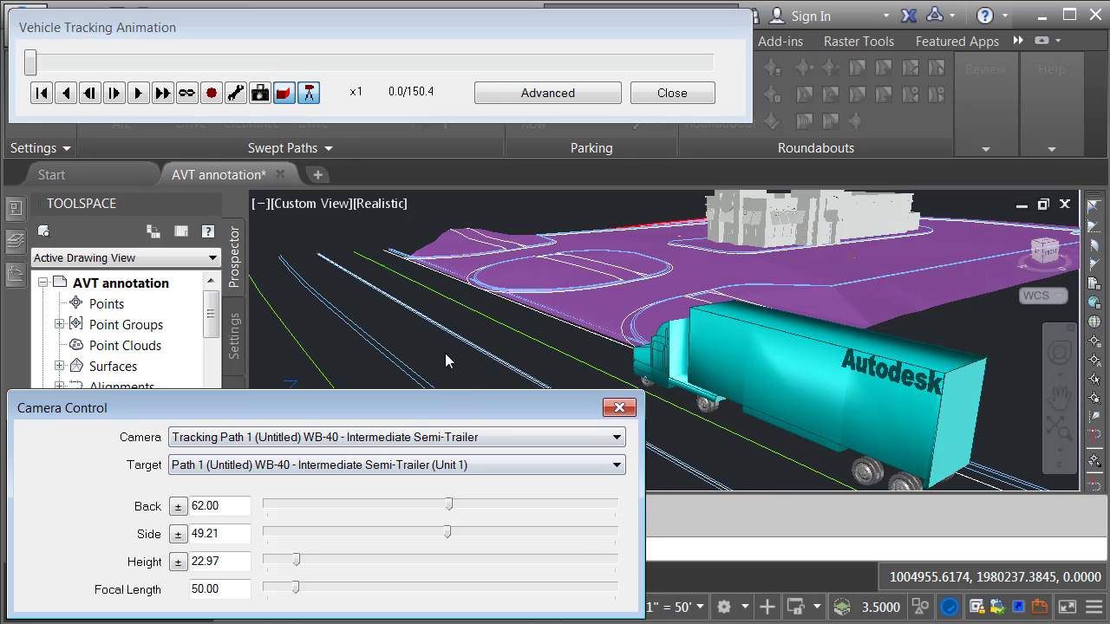
# - Play the WB-40 truck animation and fast-forward twice to run it at x4 speed
pyautogui.click(137, 94)
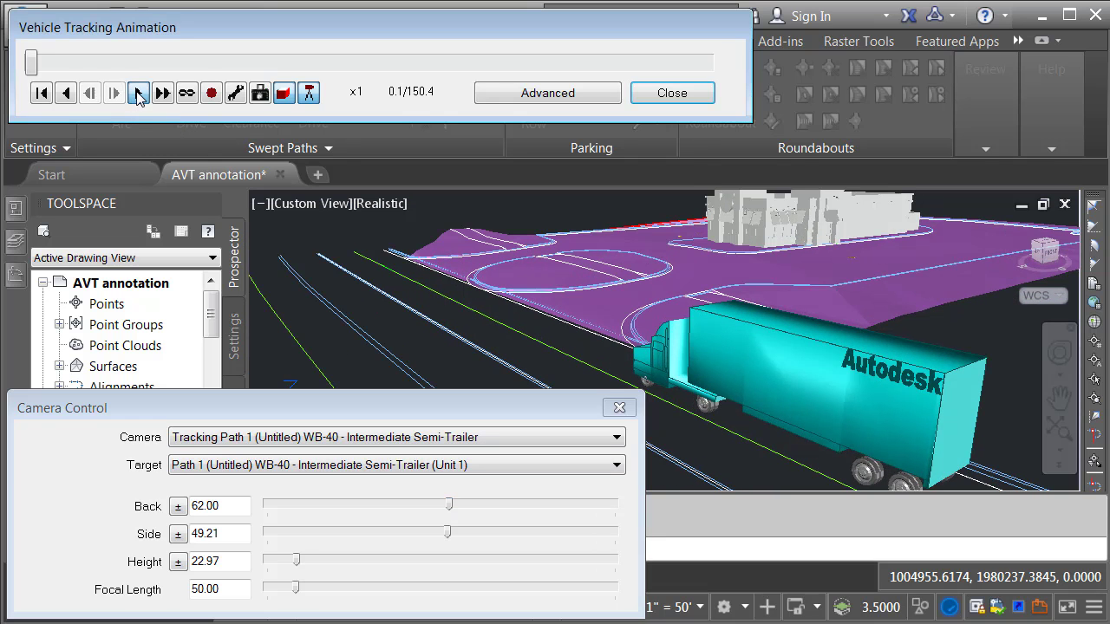
pyautogui.click(162, 93)
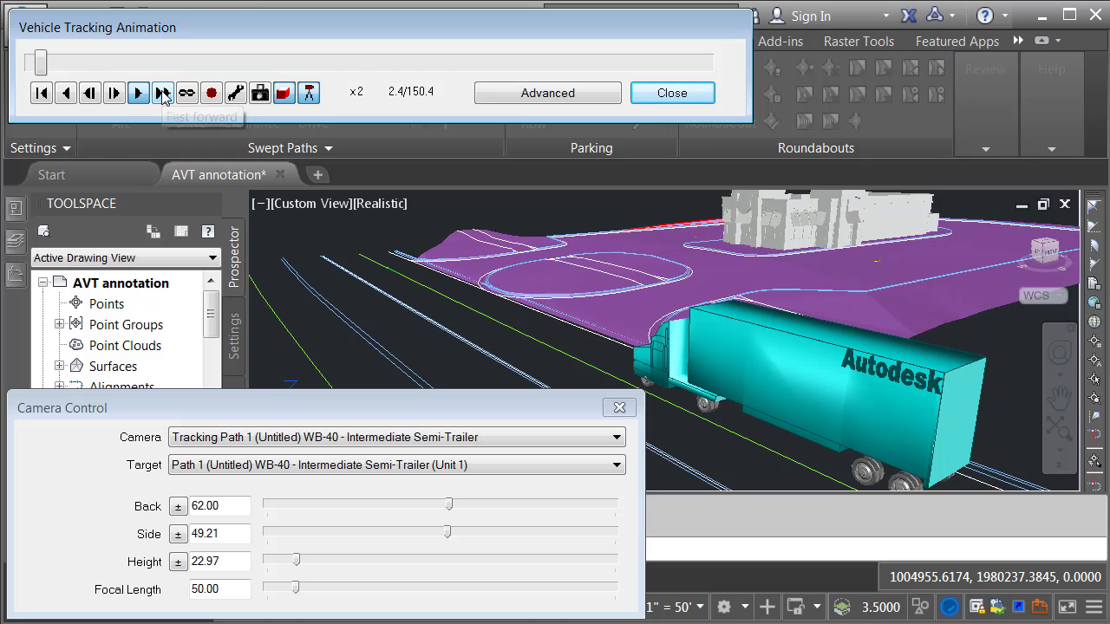
pyautogui.click(162, 94)
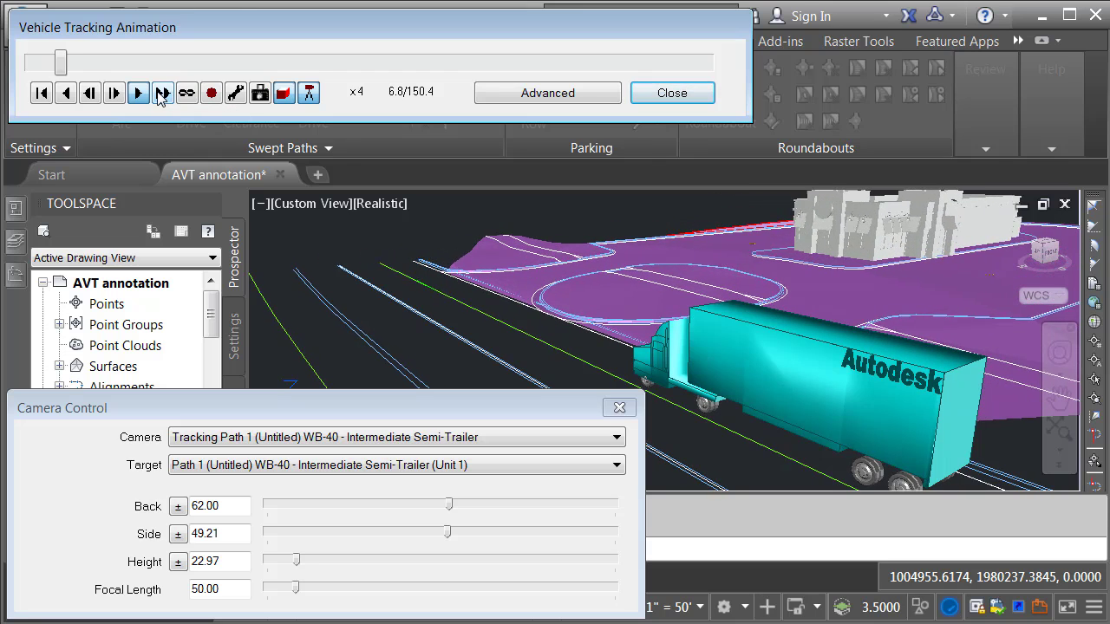